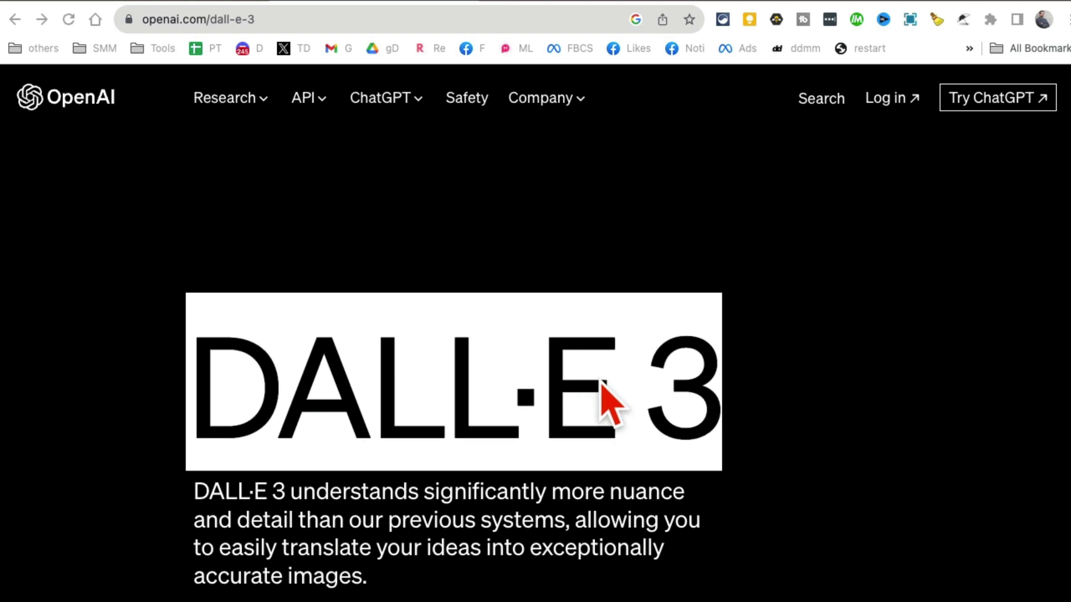
Read through the openai.com DALL·E 3 announcement page, scrolling down and back up.
{"action": "scroll", "coordinate": [503, 339], "scroll_direction": "down", "scroll_amount": 2}
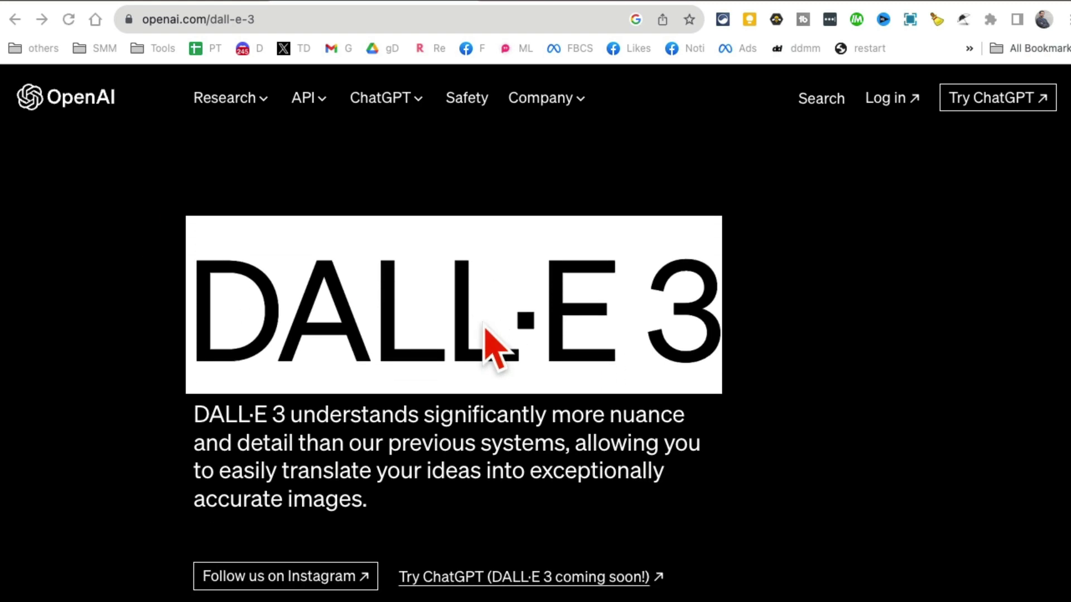
{"action": "scroll", "coordinate": [485, 334], "scroll_direction": "down", "scroll_amount": 5}
{"action": "scroll", "coordinate": [480, 342], "scroll_direction": "down", "scroll_amount": 3}
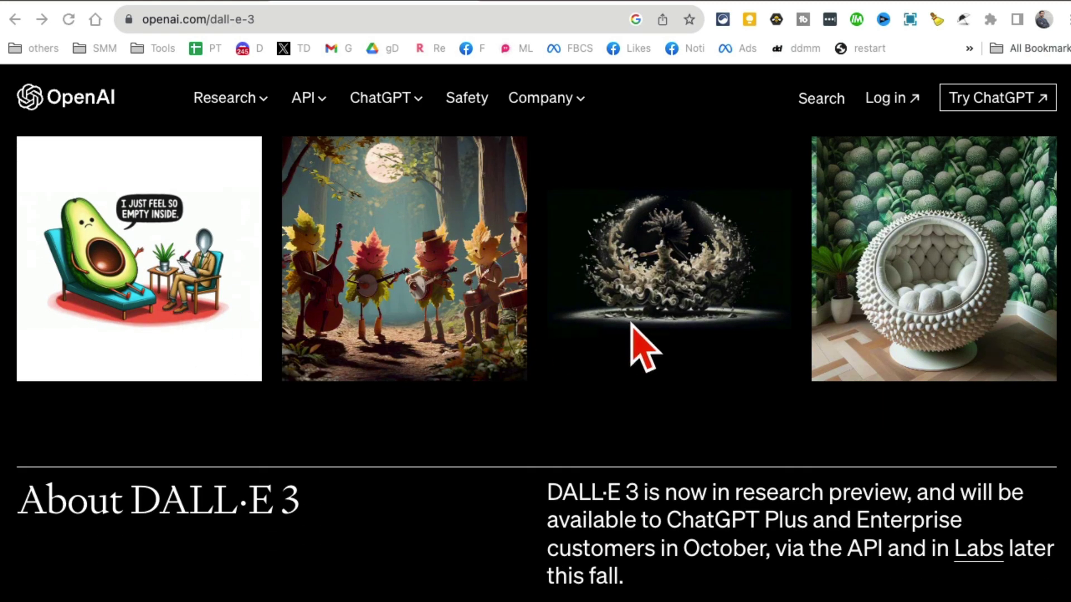
{"action": "scroll", "coordinate": [632, 323], "scroll_direction": "down", "scroll_amount": 1}
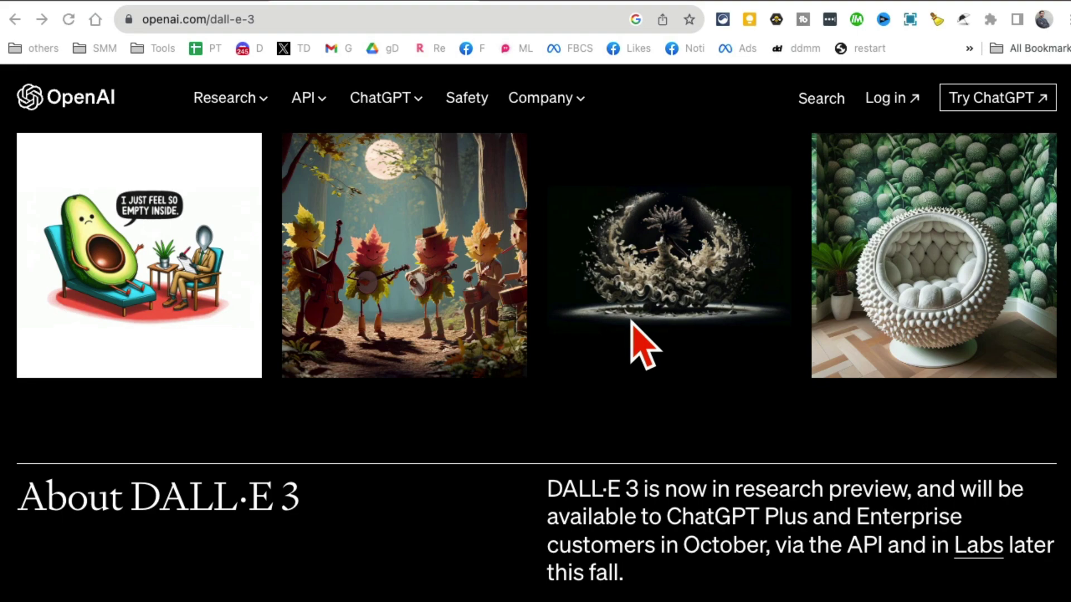
{"action": "scroll", "coordinate": [632, 323], "scroll_direction": "down", "scroll_amount": 5}
{"action": "scroll", "coordinate": [632, 323], "scroll_direction": "down", "scroll_amount": 3}
{"action": "scroll", "coordinate": [632, 324], "scroll_direction": "down", "scroll_amount": 5}
{"action": "scroll", "coordinate": [632, 324], "scroll_direction": "down", "scroll_amount": 1}
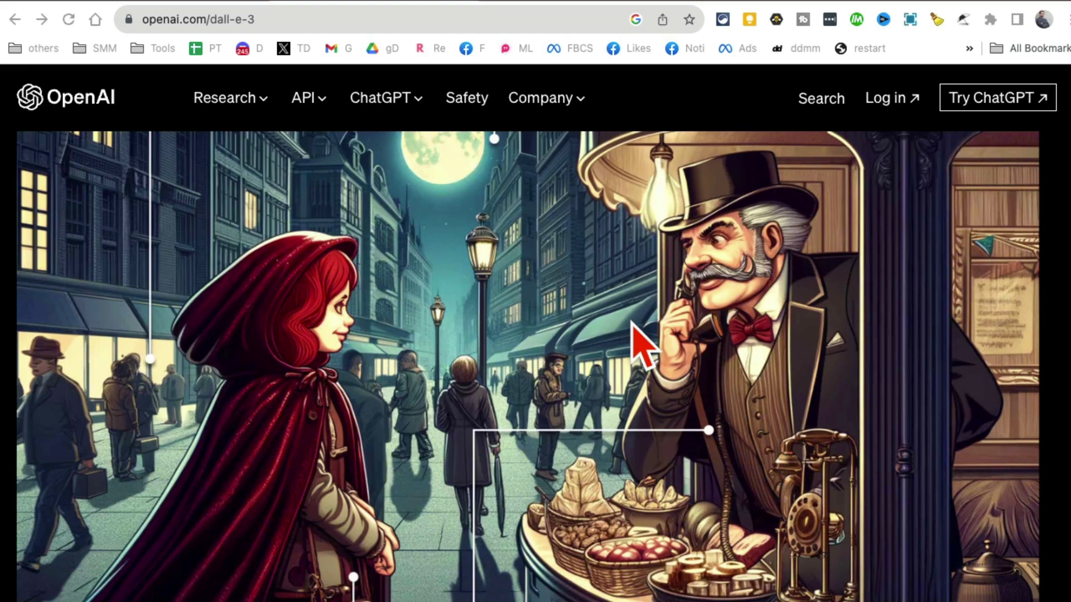
{"action": "scroll", "coordinate": [632, 324], "scroll_direction": "down", "scroll_amount": 6}
{"action": "scroll", "coordinate": [632, 329], "scroll_direction": "down", "scroll_amount": 6}
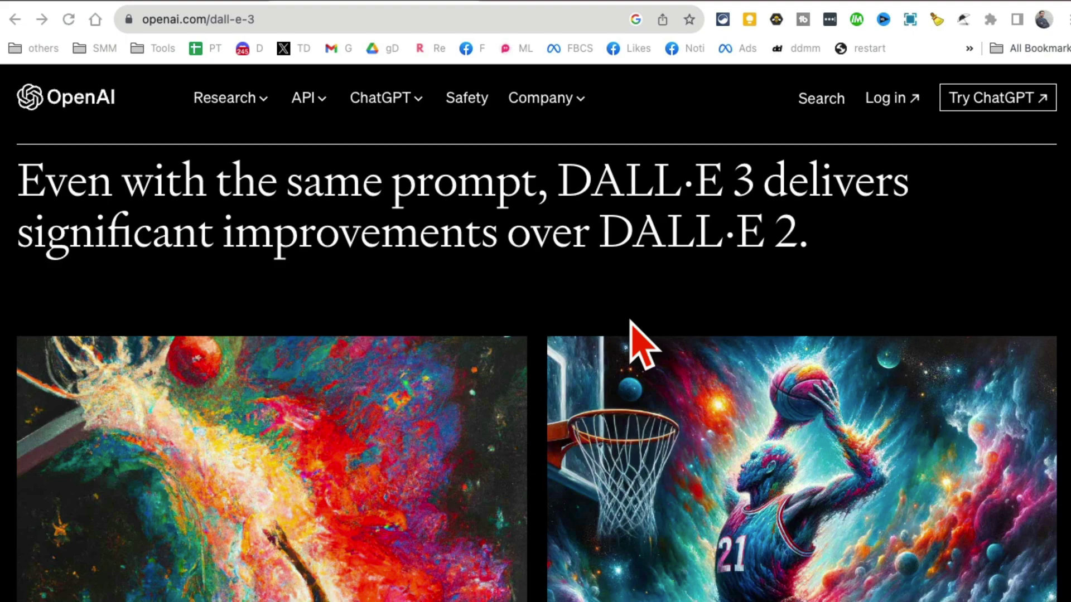
{"action": "scroll", "coordinate": [632, 329], "scroll_direction": "down", "scroll_amount": 2}
{"action": "scroll", "coordinate": [630, 326], "scroll_direction": "down", "scroll_amount": 4}
{"action": "scroll", "coordinate": [629, 333], "scroll_direction": "down", "scroll_amount": 2}
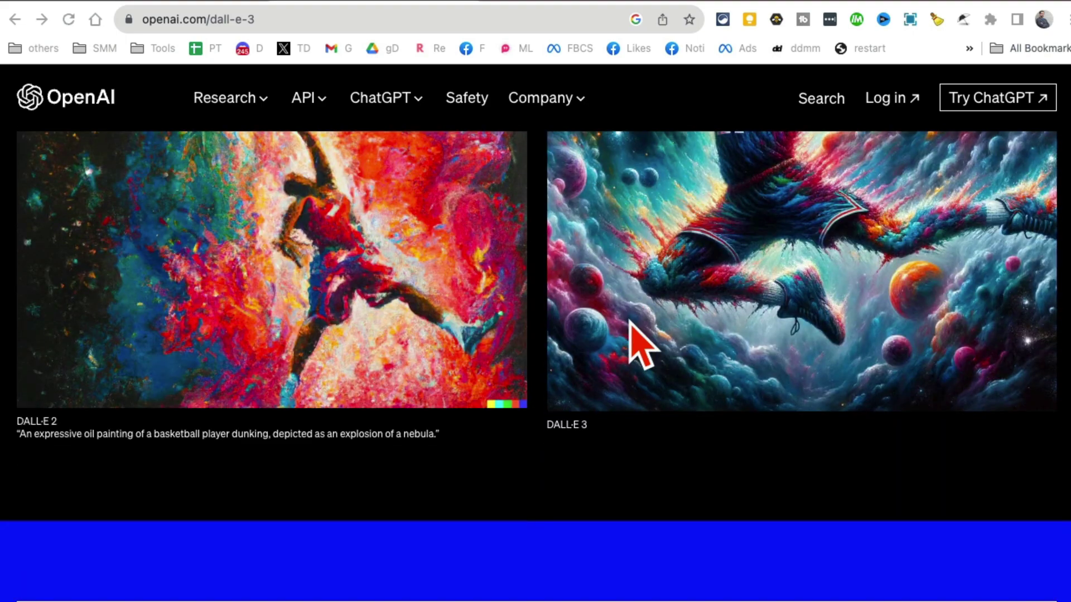
{"action": "scroll", "coordinate": [483, 290], "scroll_direction": "up", "scroll_amount": 10}
{"action": "scroll", "coordinate": [484, 302], "scroll_direction": "up", "scroll_amount": 10}
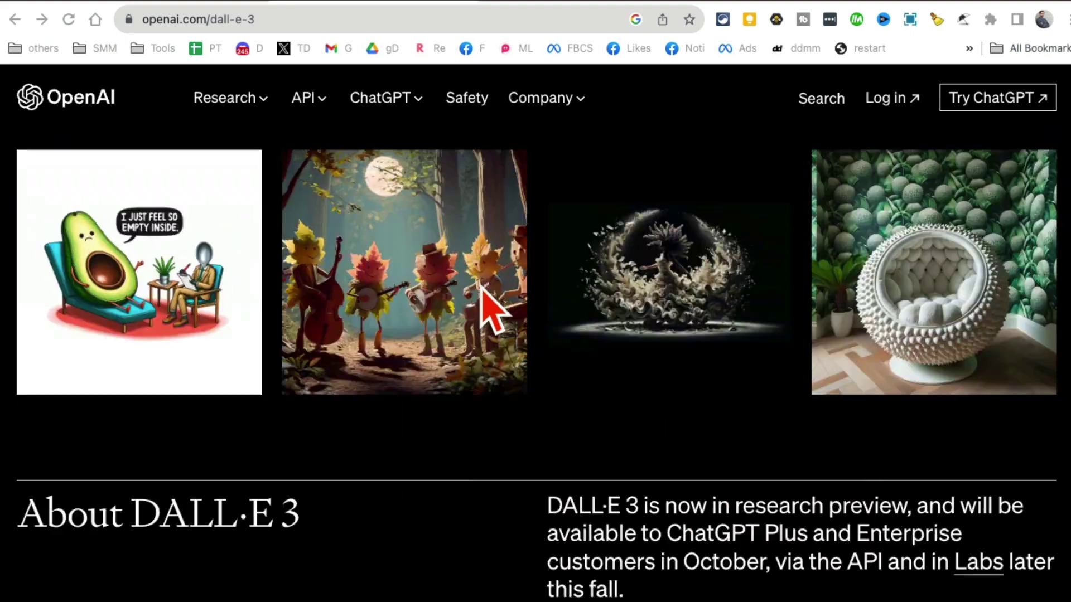
{"action": "scroll", "coordinate": [483, 301], "scroll_direction": "up", "scroll_amount": 10}
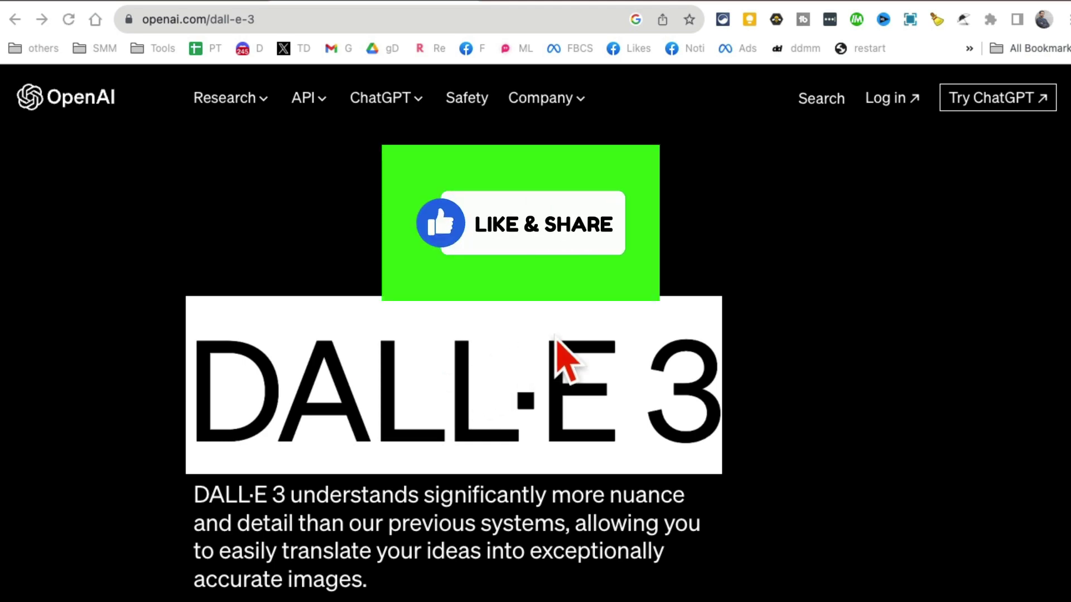
Skim further down the announcement, then switch to the Bing tab.
{"action": "scroll", "coordinate": [558, 360], "scroll_direction": "down", "scroll_amount": 6}
{"action": "scroll", "coordinate": [622, 357], "scroll_direction": "down", "scroll_amount": 5}
{"action": "scroll", "coordinate": [622, 357], "scroll_direction": "down", "scroll_amount": 6}
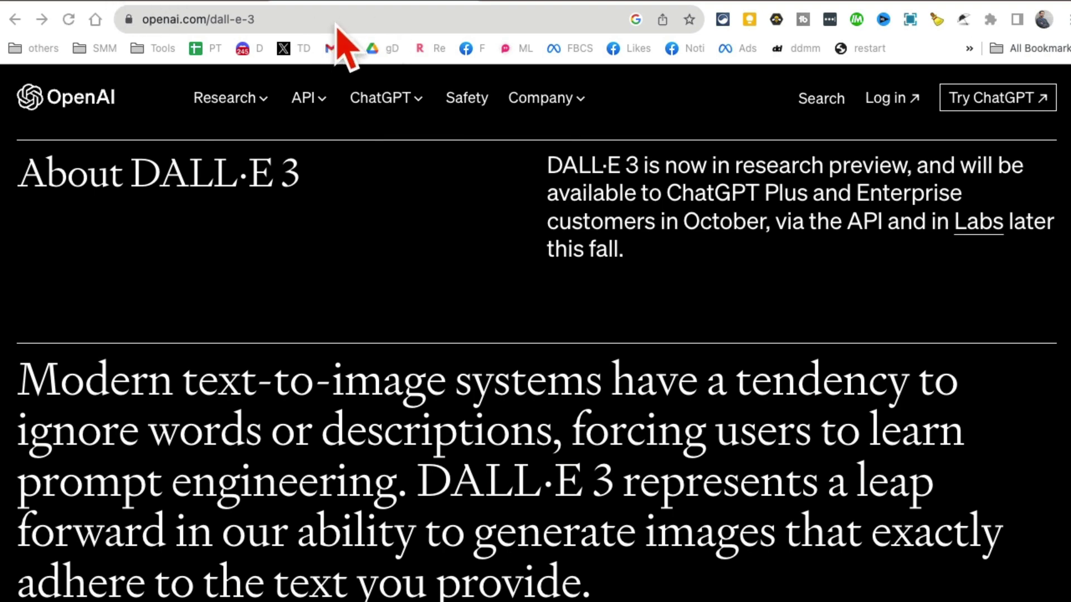
{"action": "left_click", "coordinate": [172, 2]}
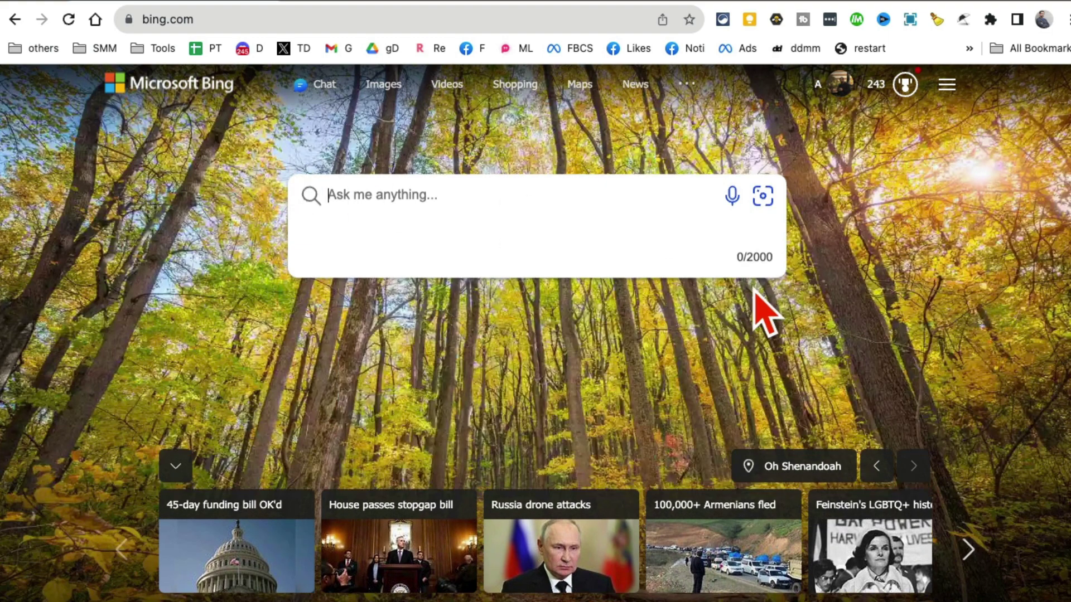
Browse the Bing homepage, then open Images from the top navigation.
{"action": "scroll", "coordinate": [761, 306], "scroll_direction": "down", "scroll_amount": 3}
{"action": "scroll", "coordinate": [764, 306], "scroll_direction": "down", "scroll_amount": 2}
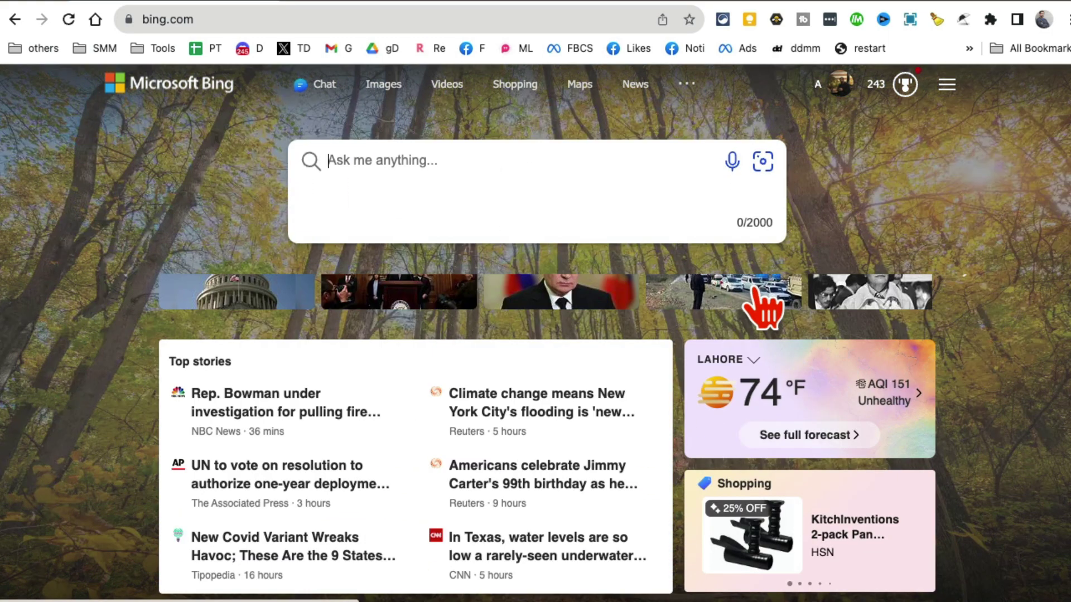
{"action": "scroll", "coordinate": [762, 307], "scroll_direction": "down", "scroll_amount": 3}
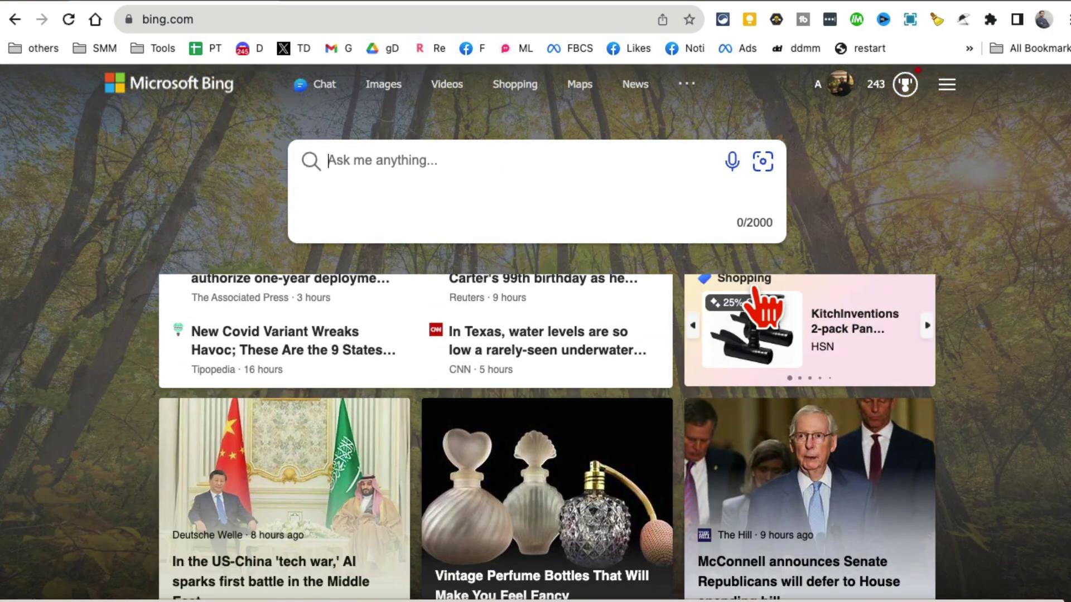
{"action": "scroll", "coordinate": [763, 304], "scroll_direction": "down", "scroll_amount": 1}
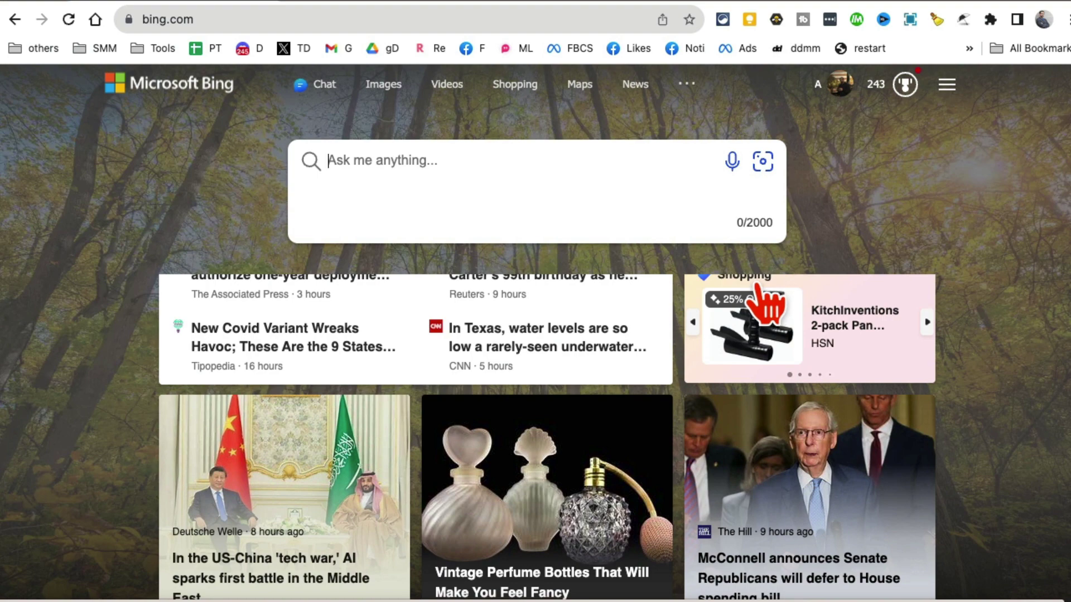
{"action": "scroll", "coordinate": [764, 304], "scroll_direction": "up", "scroll_amount": 3}
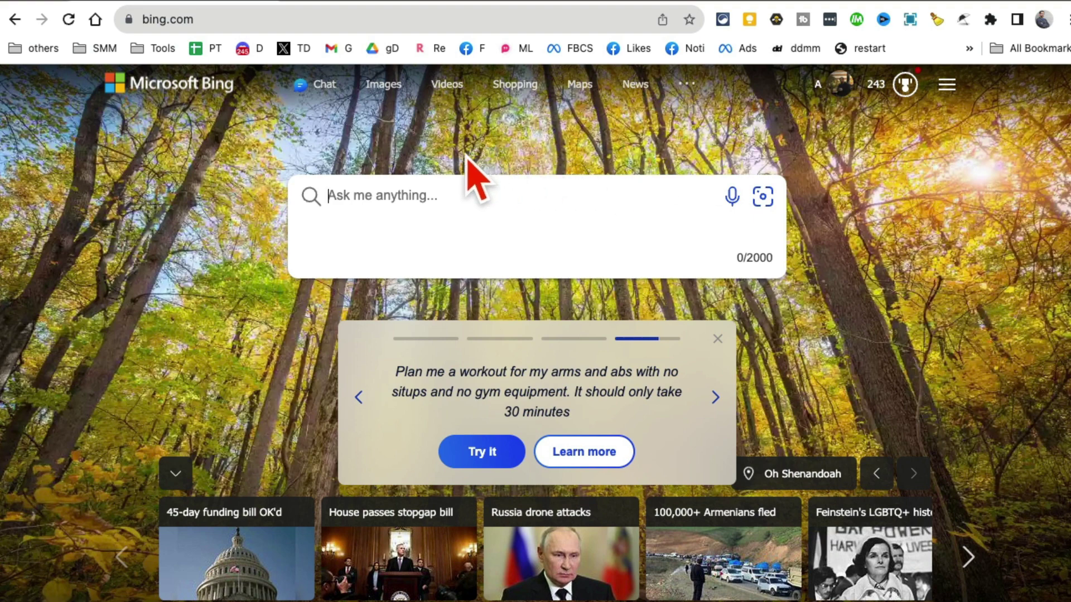
{"action": "left_click", "coordinate": [381, 86]}
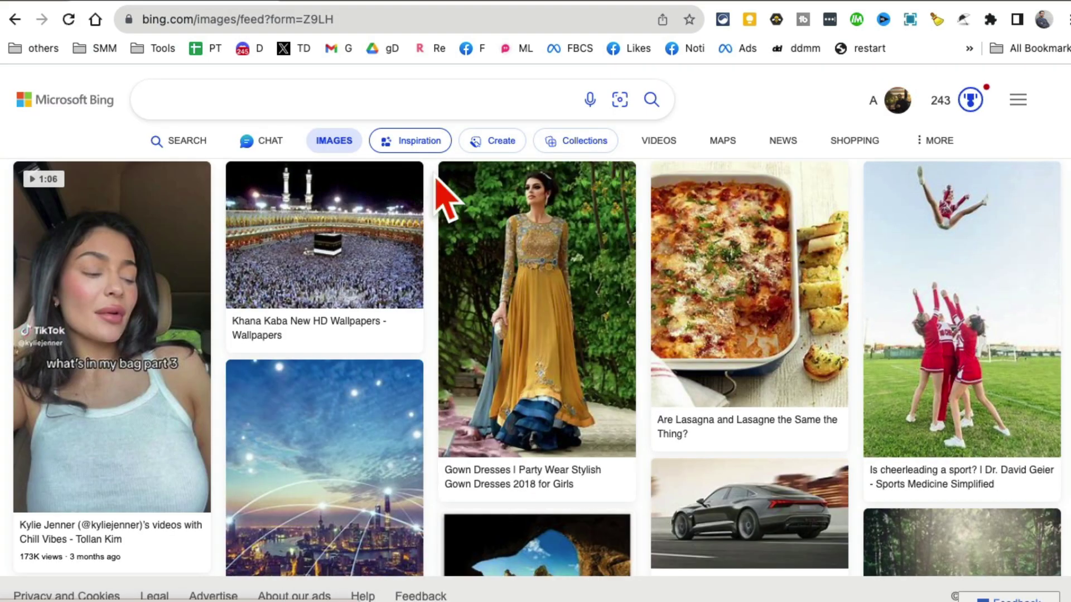
Open Image Creator from Bing Images, check its URL, browse Explore Ideas, and focus the prompt box.
{"action": "left_click", "coordinate": [491, 143]}
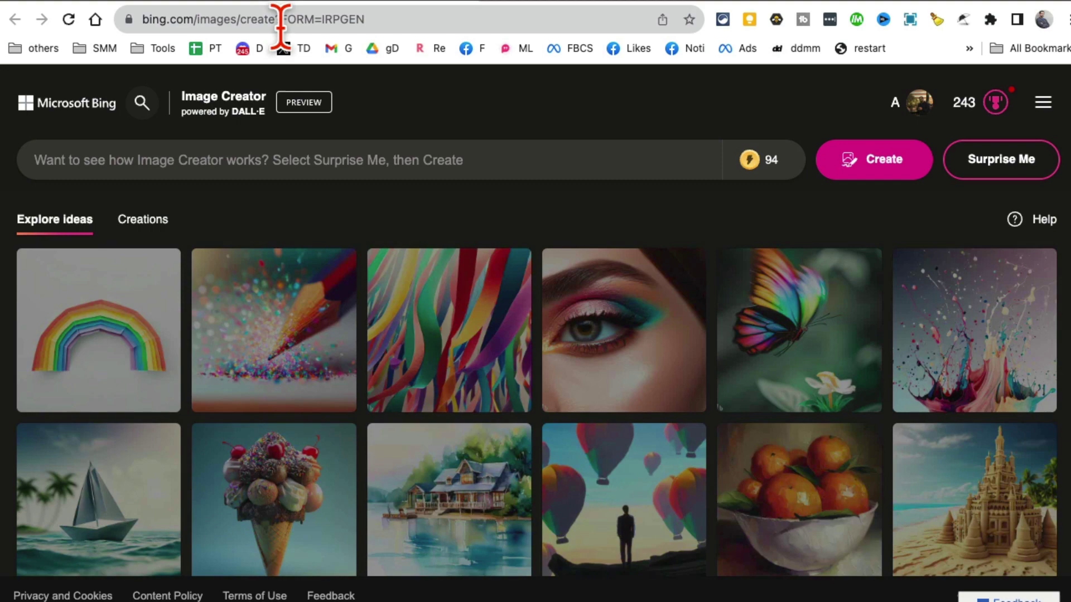
{"action": "left_click", "coordinate": [279, 20]}
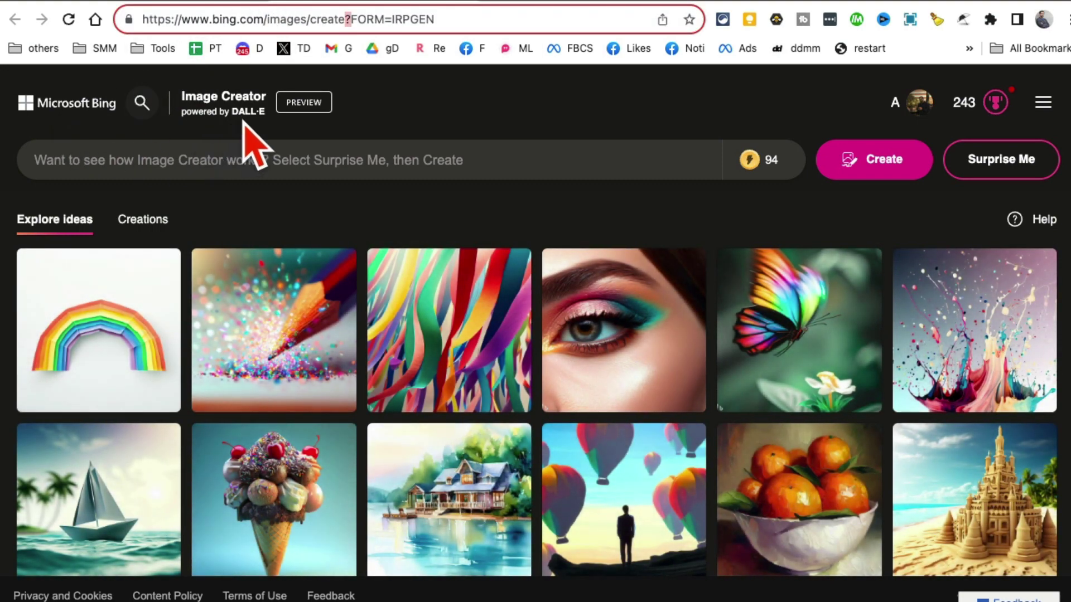
{"action": "scroll", "coordinate": [553, 442], "scroll_direction": "down", "scroll_amount": 3}
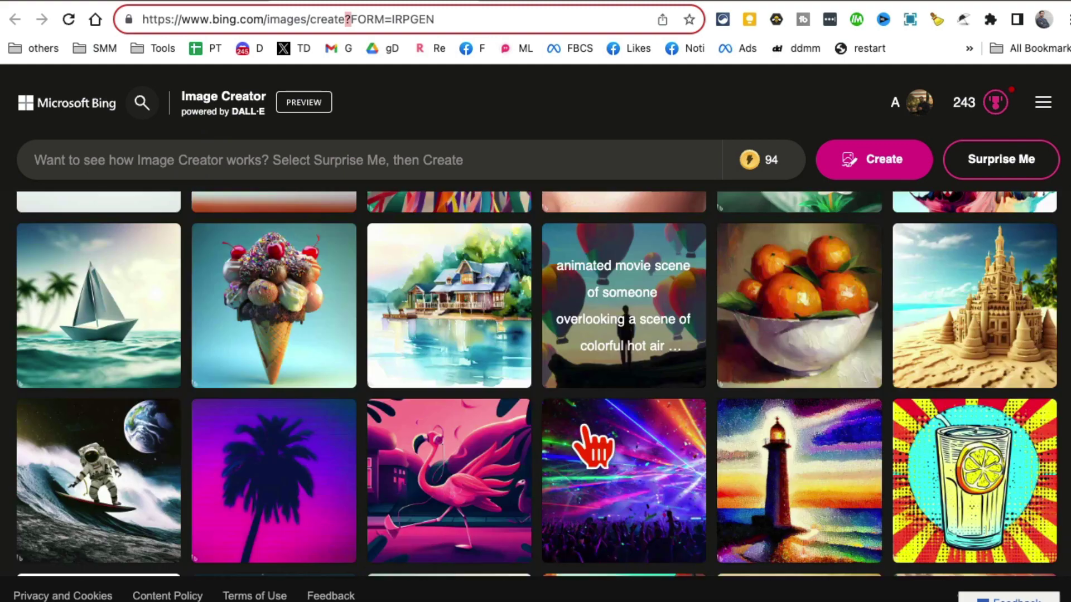
{"action": "scroll", "coordinate": [594, 446], "scroll_direction": "down", "scroll_amount": 10}
{"action": "scroll", "coordinate": [603, 449], "scroll_direction": "up", "scroll_amount": 15}
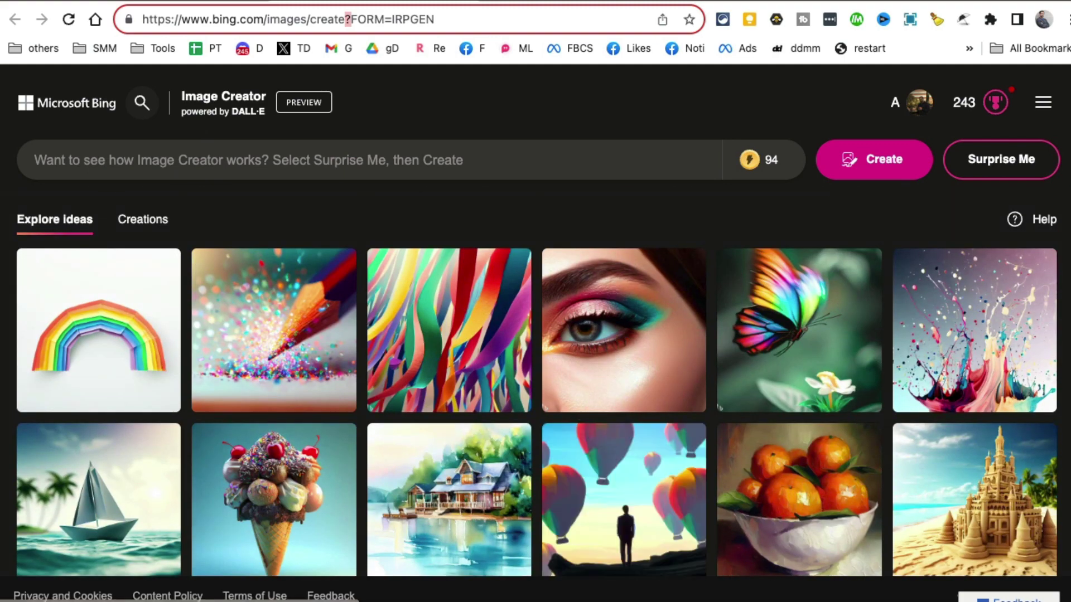
{"action": "left_click", "coordinate": [392, 168]}
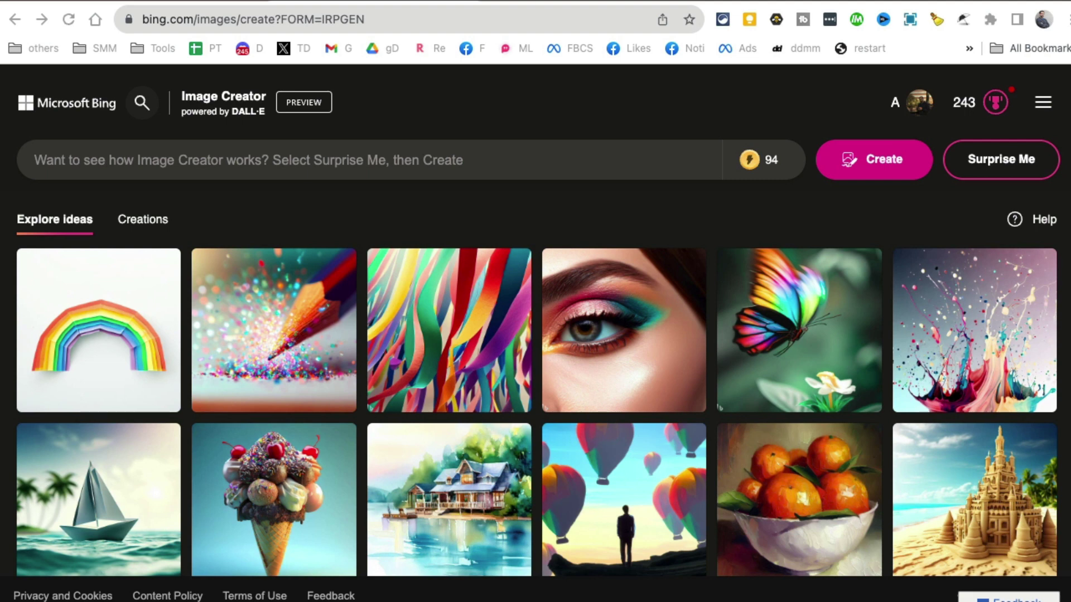
Paste the alien sign prompt and change the alien's colour from blue to red.
{"action": "type", "text": "photo of a blue alien holding a sign that says \"i am hungry\""}
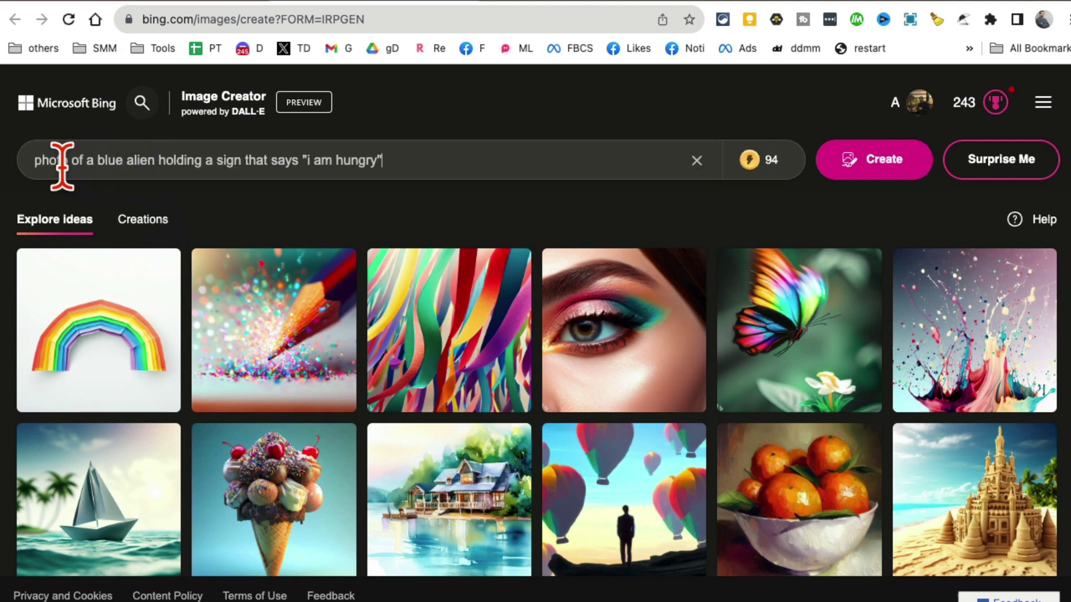
{"action": "double_click", "coordinate": [111, 161]}
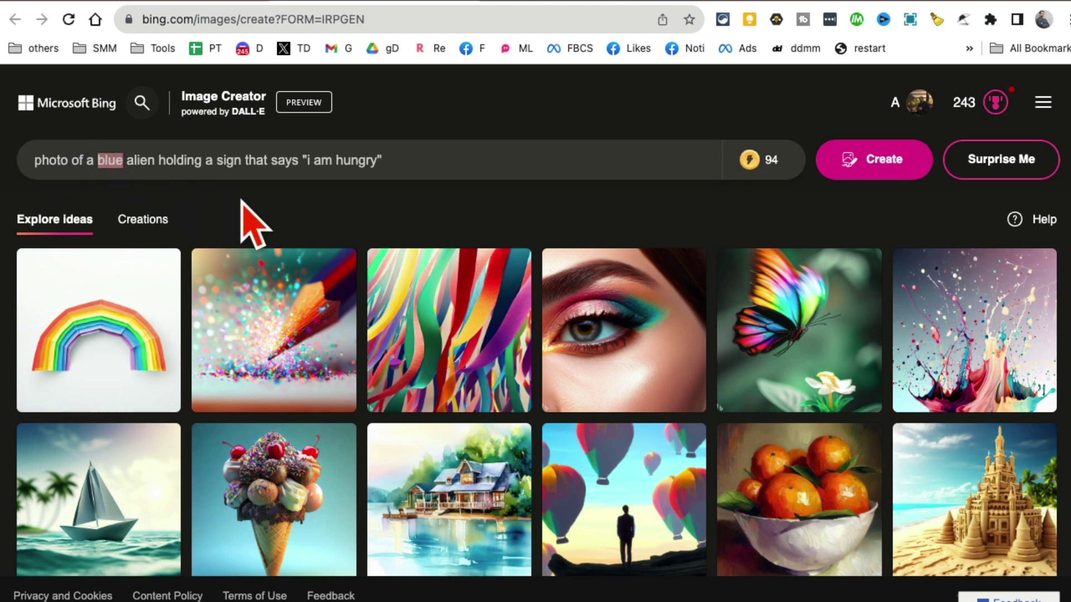
{"action": "type", "text": "red"}
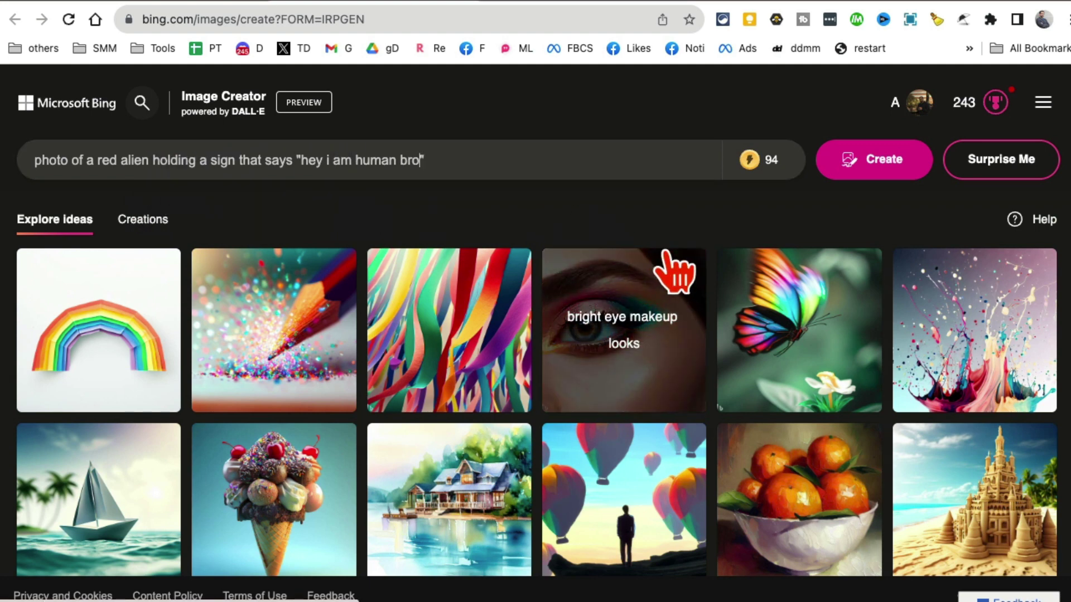
Generate the red alien sign images and scroll through the results.
{"action": "left_click", "coordinate": [884, 175]}
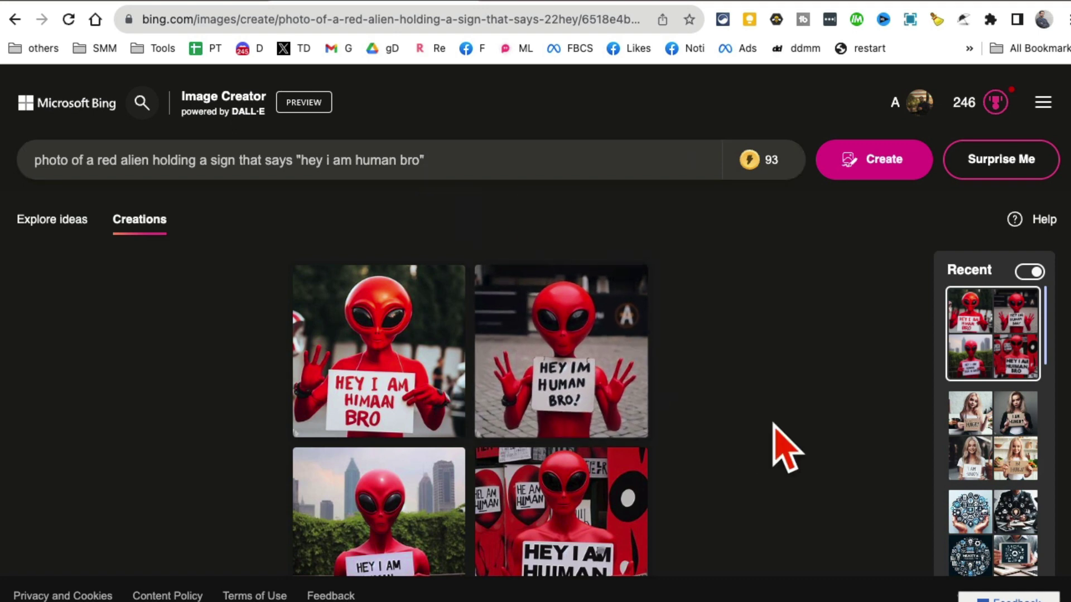
{"action": "scroll", "coordinate": [776, 441], "scroll_direction": "down", "scroll_amount": 2}
{"action": "scroll", "coordinate": [586, 391], "scroll_direction": "up", "scroll_amount": 2}
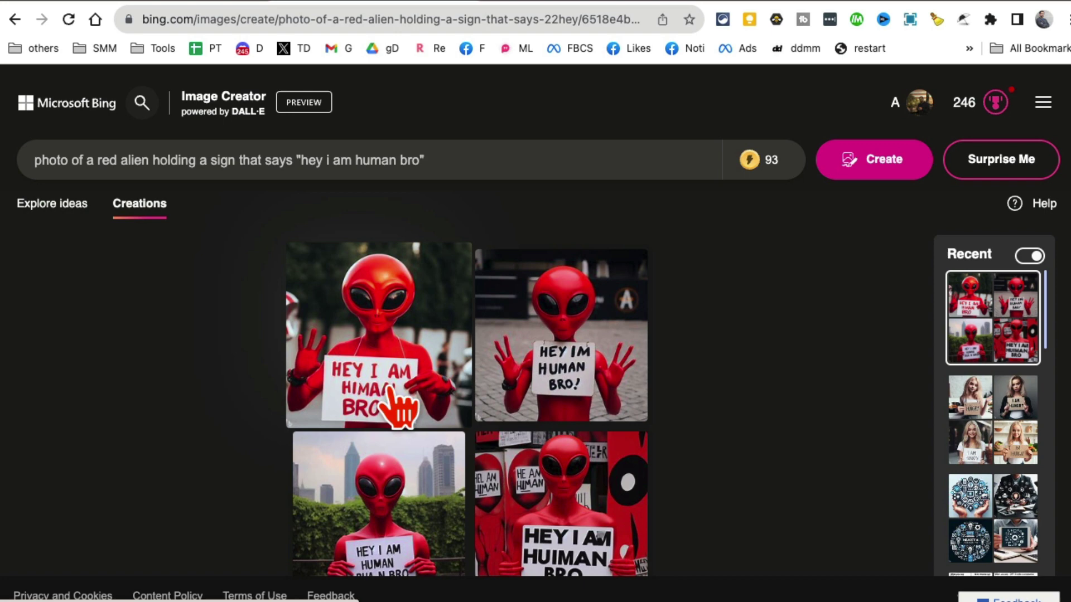
{"action": "scroll", "coordinate": [529, 452], "scroll_direction": "down", "scroll_amount": 2}
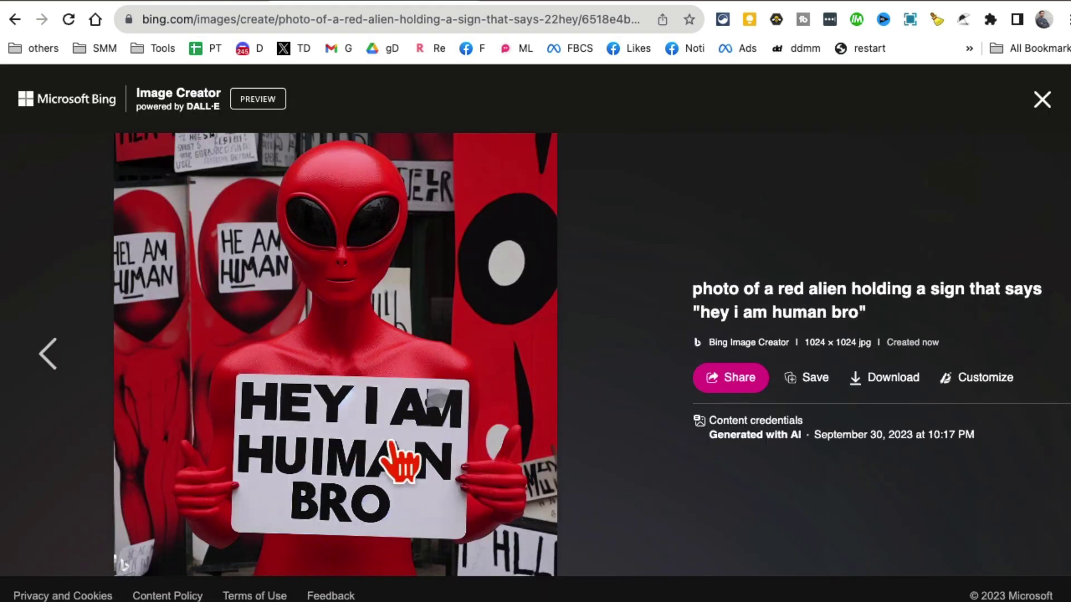
View the top-left red alien image full size, then close the viewer.
{"action": "left_click", "coordinate": [1042, 100]}
{"action": "left_click", "coordinate": [414, 254]}
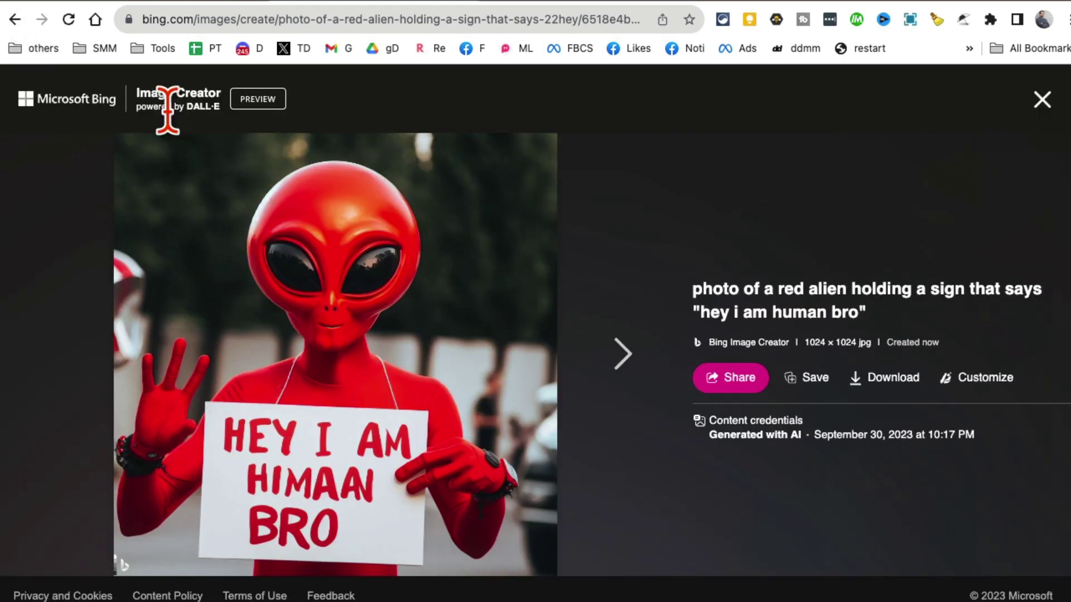
{"action": "left_click", "coordinate": [1042, 100]}
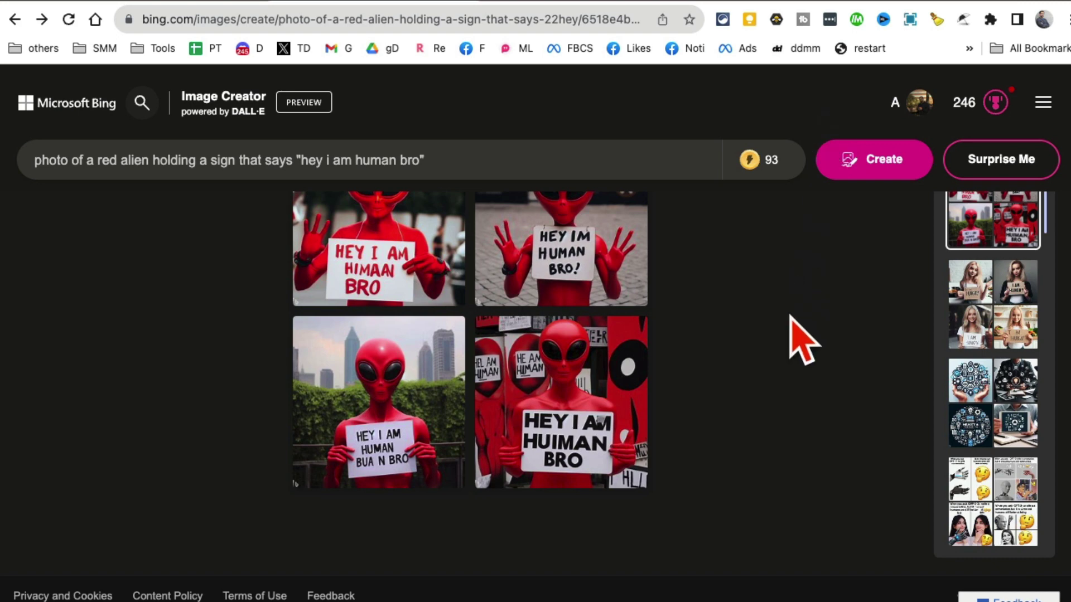
Scroll the four red alien results, then open the blonde girl 'i am hungry' creation.
{"action": "scroll", "coordinate": [790, 320], "scroll_direction": "down", "scroll_amount": 1}
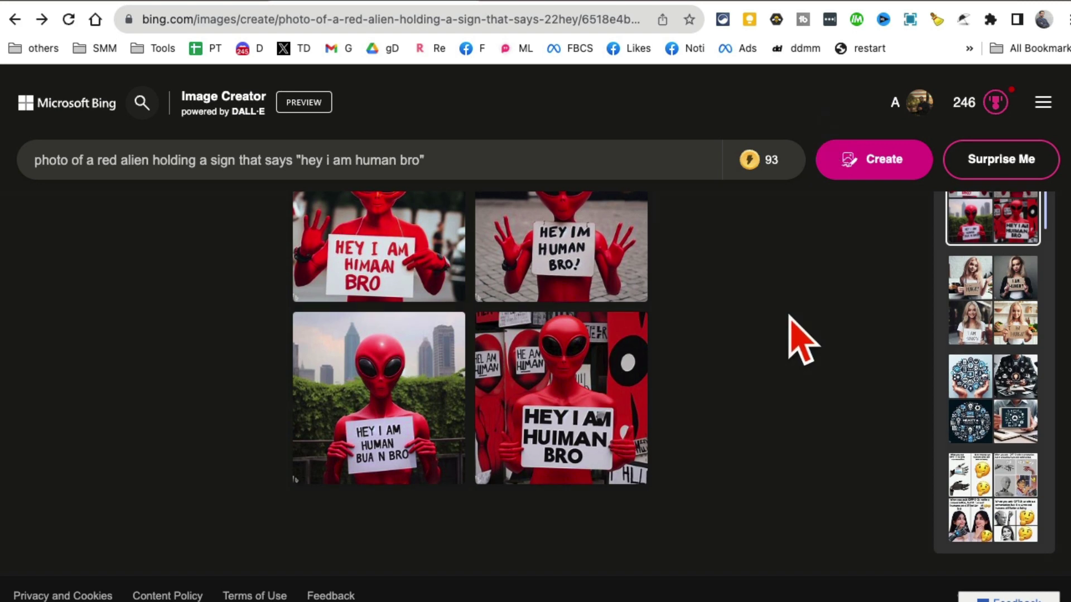
{"action": "scroll", "coordinate": [795, 335], "scroll_direction": "up", "scroll_amount": 3}
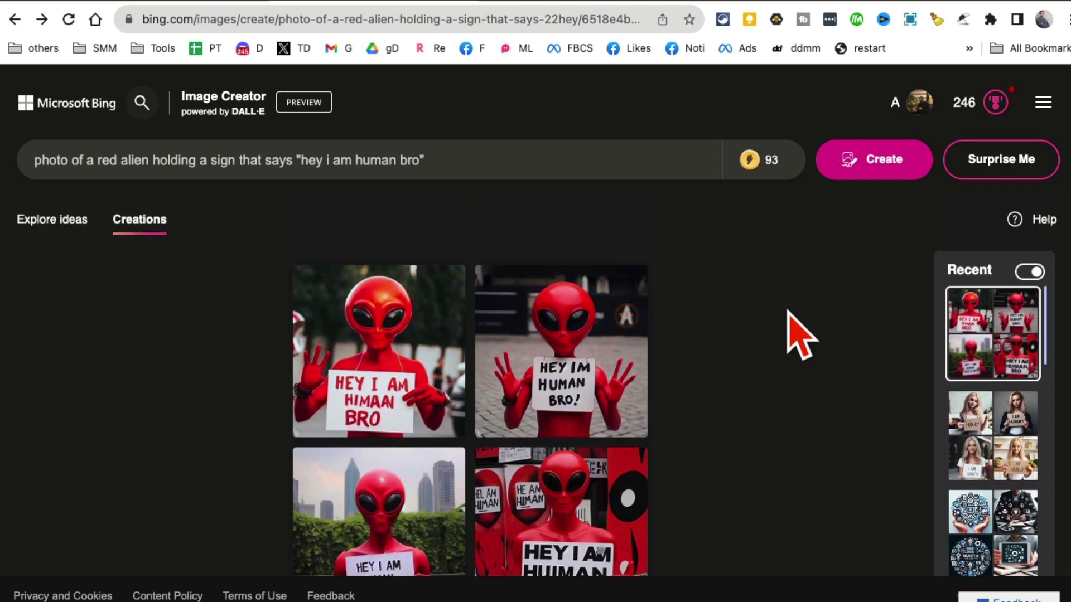
{"action": "scroll", "coordinate": [799, 335], "scroll_direction": "down", "scroll_amount": 3}
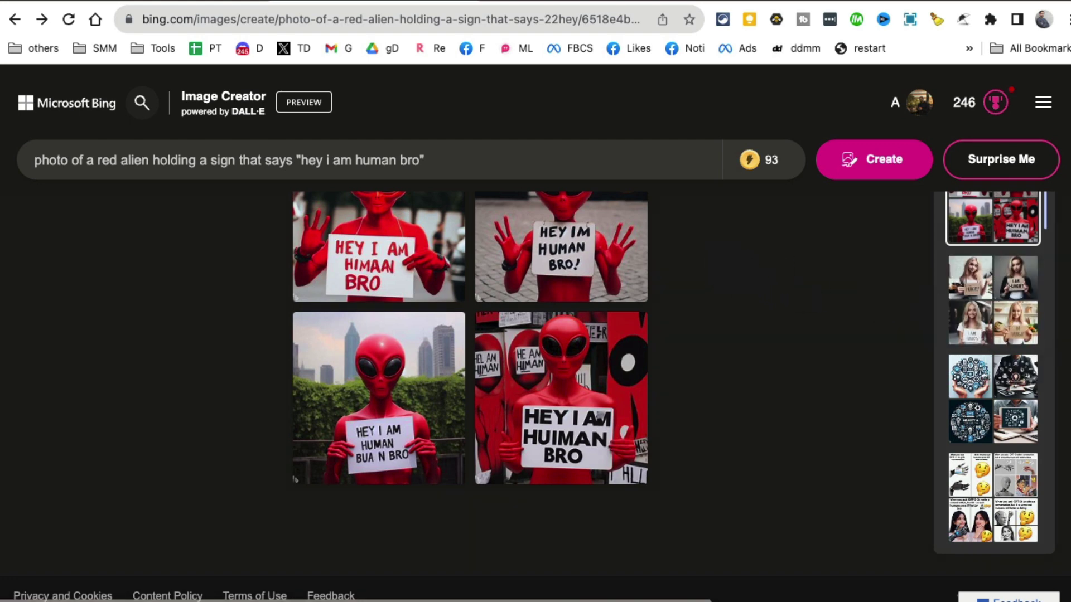
{"action": "left_click", "coordinate": [1029, 346]}
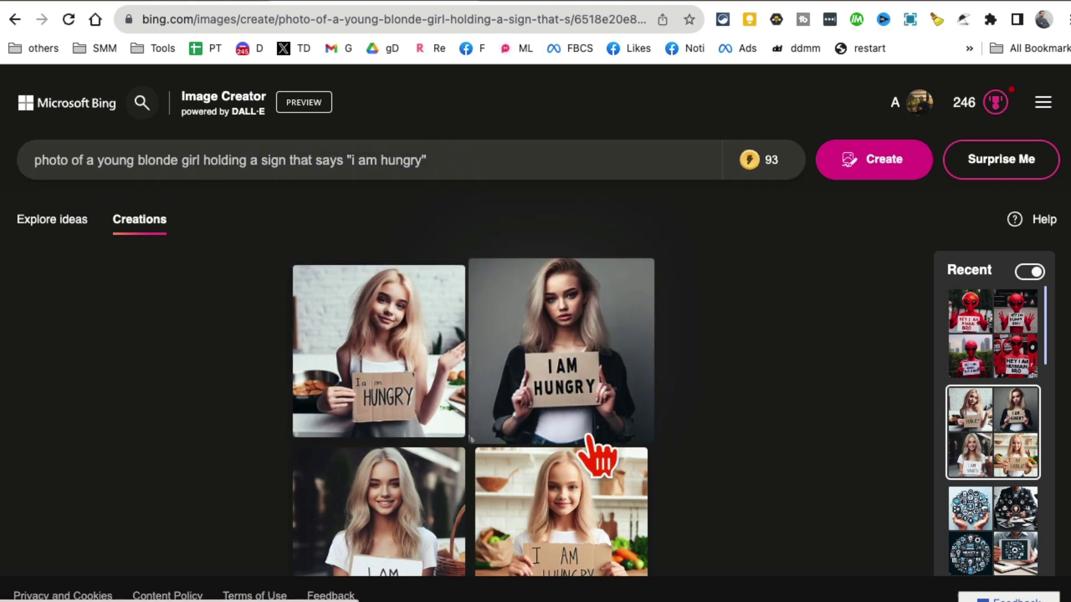
Look at the blonde girl 'i am hungry' images one by one in the full-size viewer.
{"action": "scroll", "coordinate": [647, 471], "scroll_direction": "down", "scroll_amount": 3}
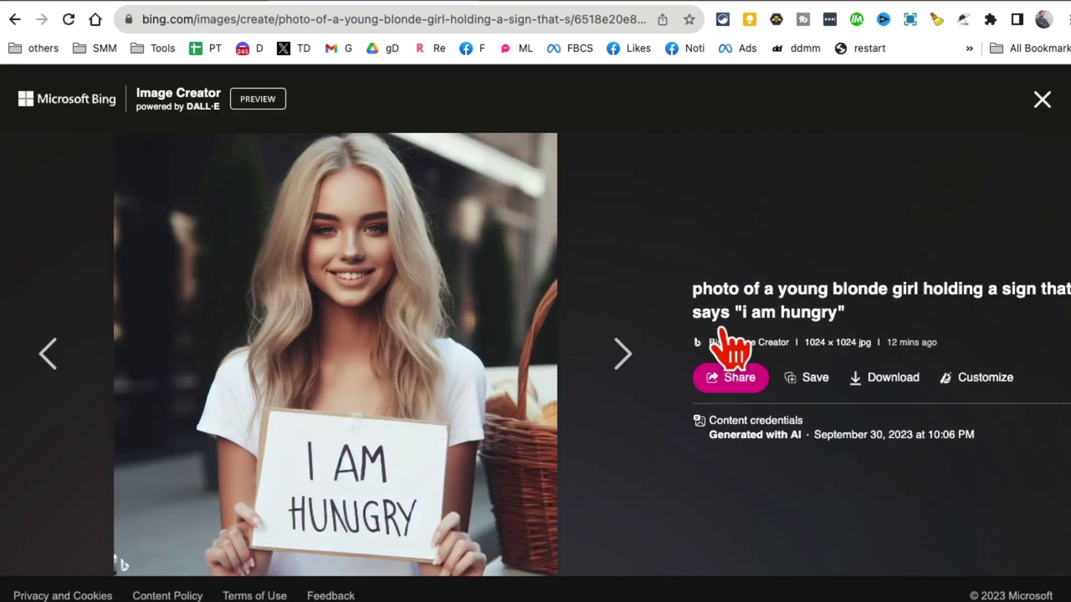
{"action": "left_click", "coordinate": [1041, 100]}
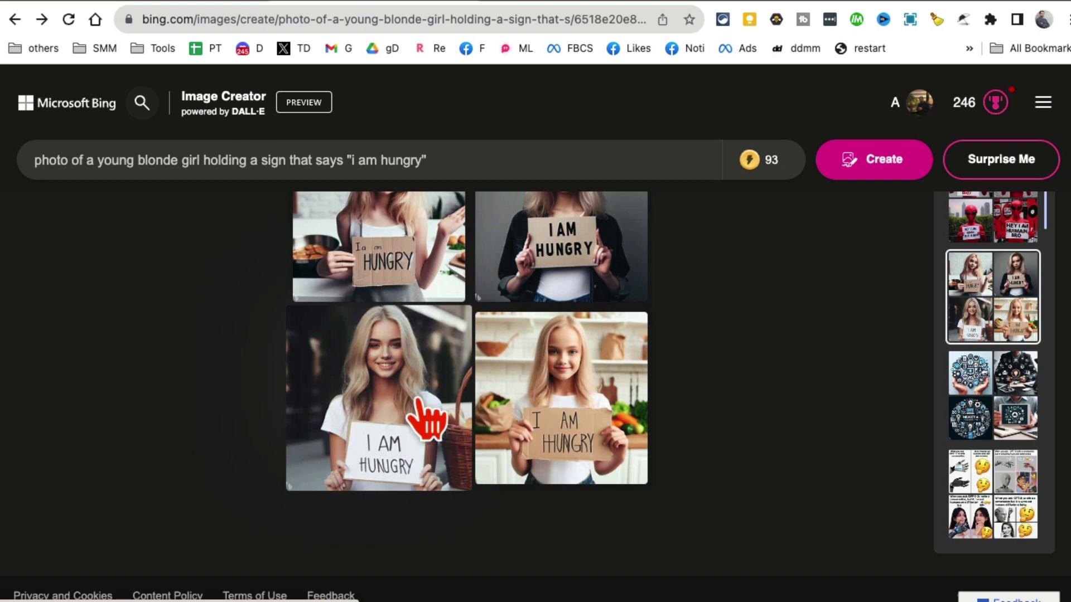
{"action": "left_click", "coordinate": [395, 291]}
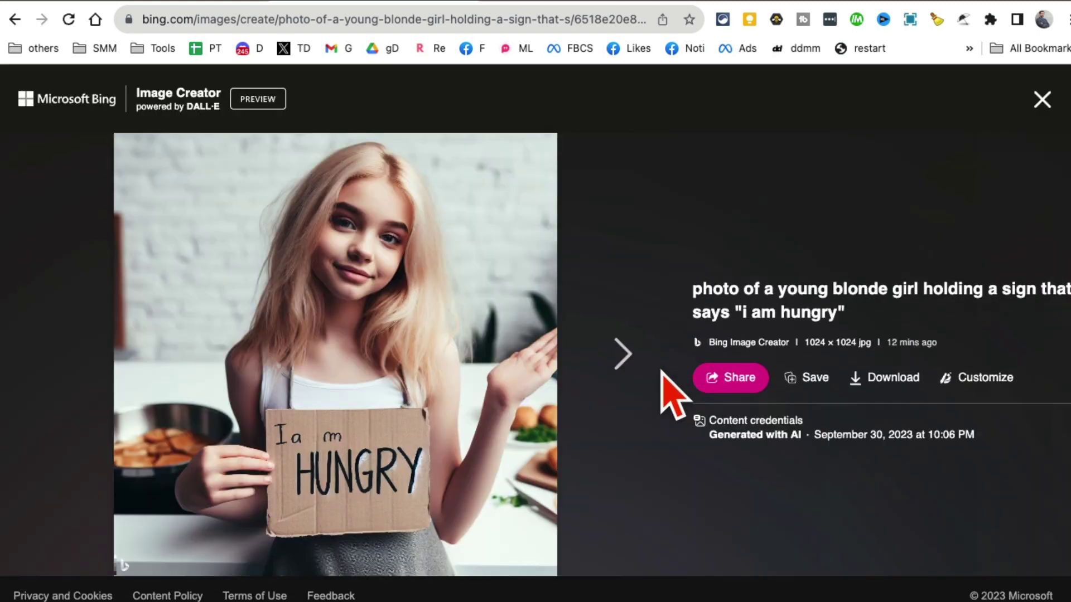
{"action": "left_click", "coordinate": [1041, 100]}
{"action": "scroll", "coordinate": [993, 363], "scroll_direction": "down", "scroll_amount": 1}
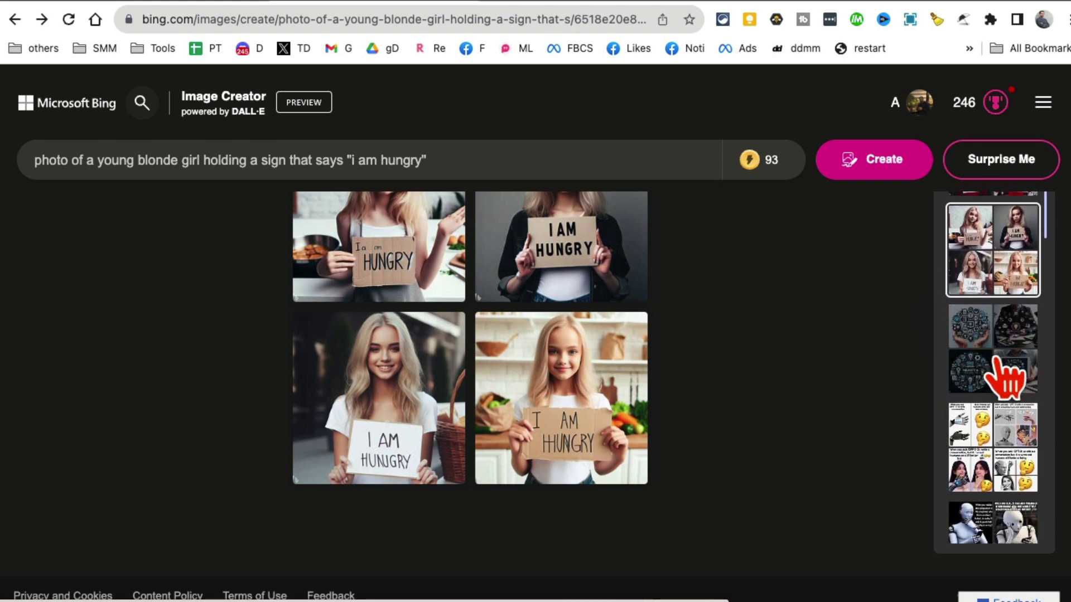
{"action": "scroll", "coordinate": [1004, 381], "scroll_direction": "down", "scroll_amount": 2}
Replace the prompt with 'ai meme' and generate images.
{"action": "triple_click", "coordinate": [435, 163]}
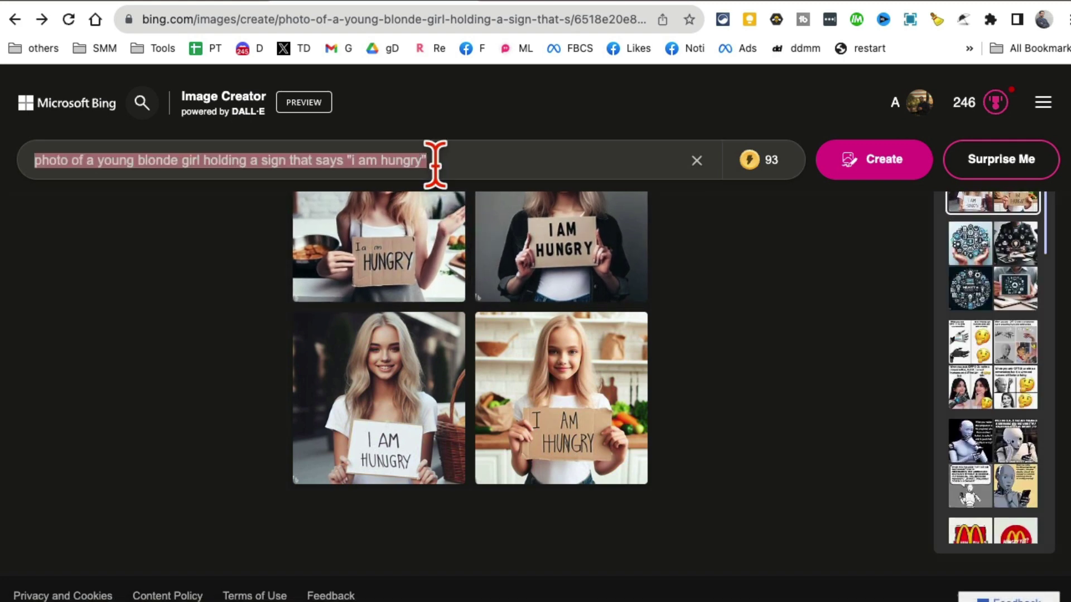
{"action": "type", "text": "ai meme"}
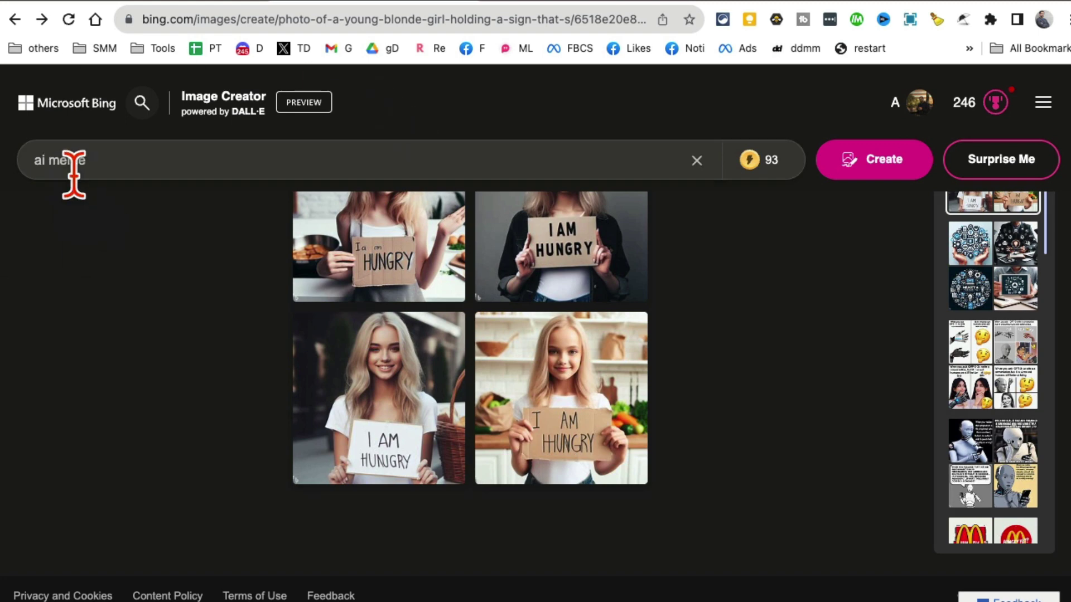
{"action": "left_click", "coordinate": [871, 167]}
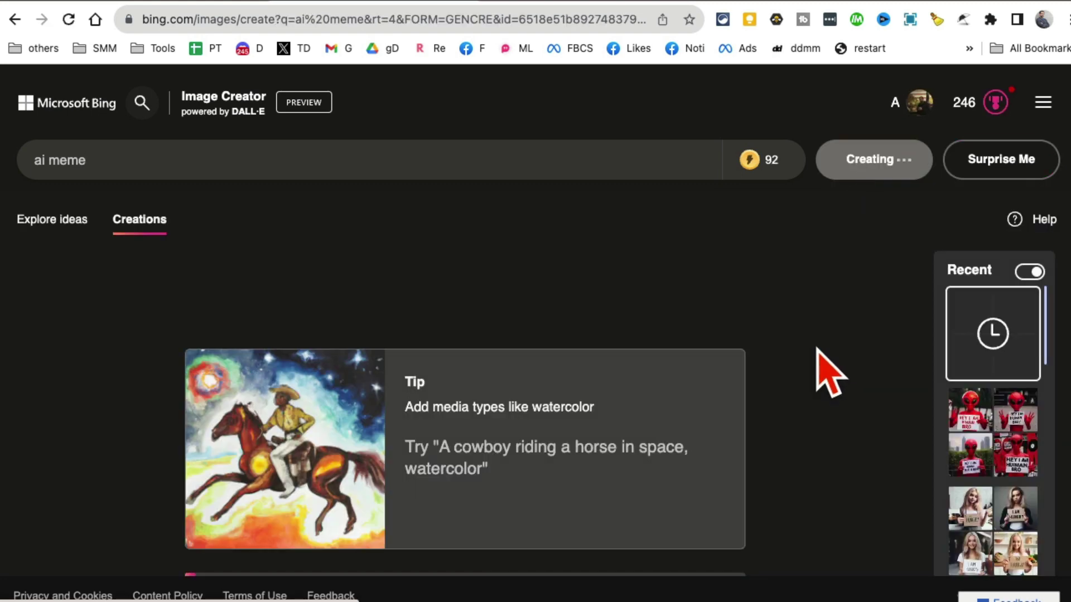
Scroll through the four ai meme comics and select the prompt text.
{"action": "scroll", "coordinate": [1019, 388], "scroll_direction": "down", "scroll_amount": 3}
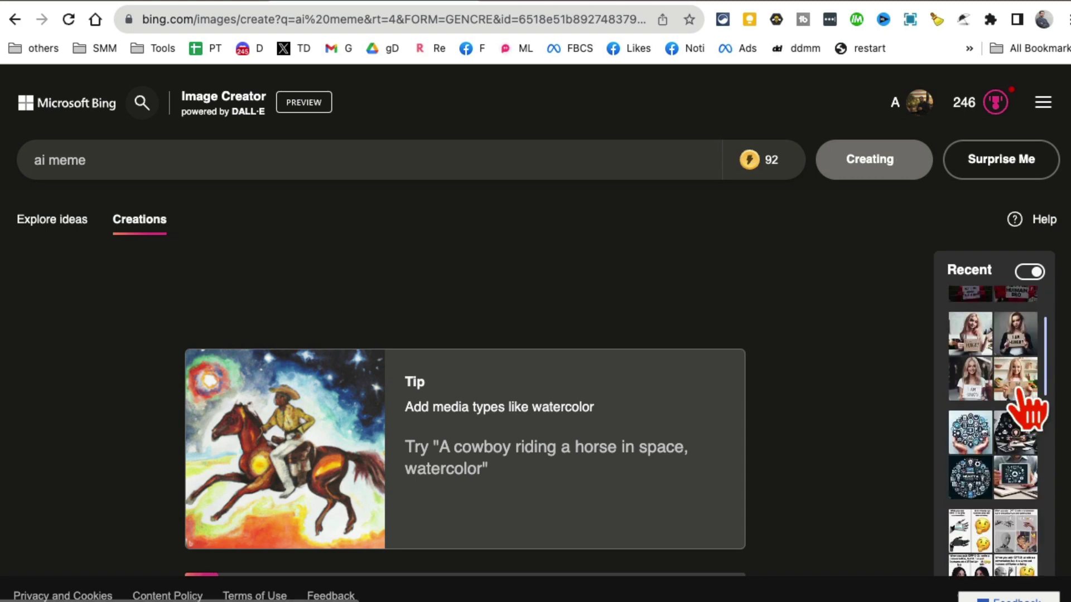
{"action": "scroll", "coordinate": [1020, 388], "scroll_direction": "down", "scroll_amount": 2}
{"action": "scroll", "coordinate": [1019, 390], "scroll_direction": "down", "scroll_amount": 2}
{"action": "scroll", "coordinate": [1019, 391], "scroll_direction": "down", "scroll_amount": 4}
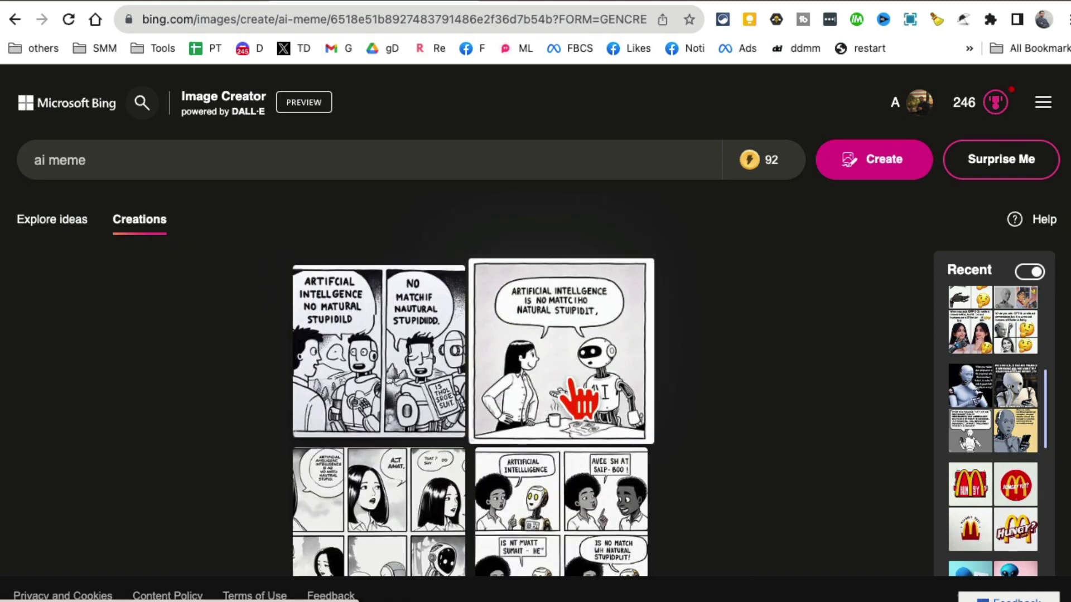
{"action": "mouse_move", "coordinate": [251, 160]}
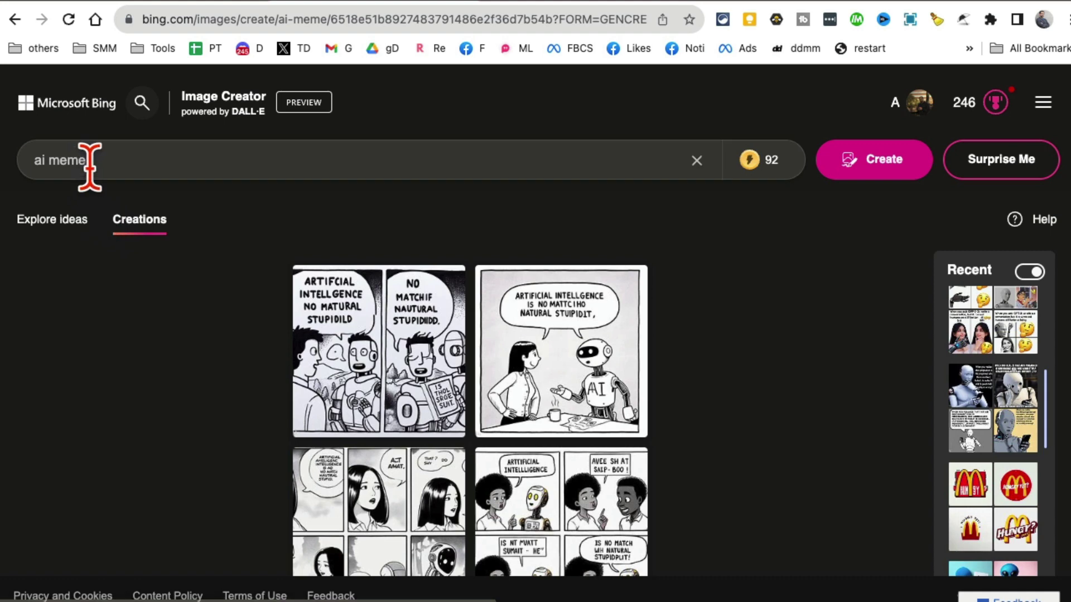
{"action": "left_click_drag", "start_coordinate": [112, 160], "coordinate": [34, 160]}
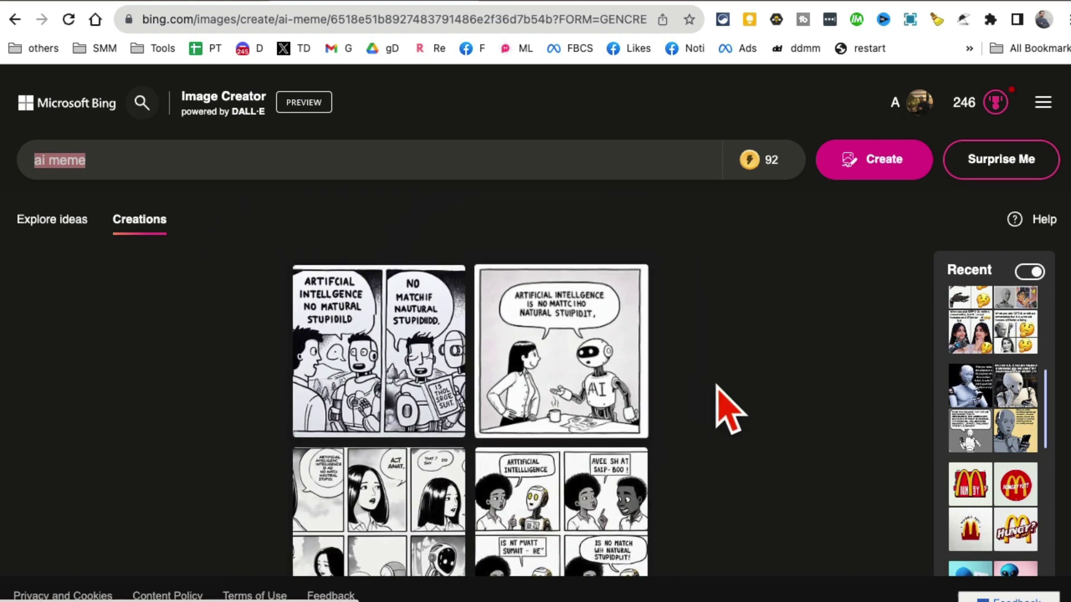
{"action": "scroll", "coordinate": [750, 415], "scroll_direction": "down", "scroll_amount": 1}
{"action": "scroll", "coordinate": [750, 416], "scroll_direction": "down", "scroll_amount": 1}
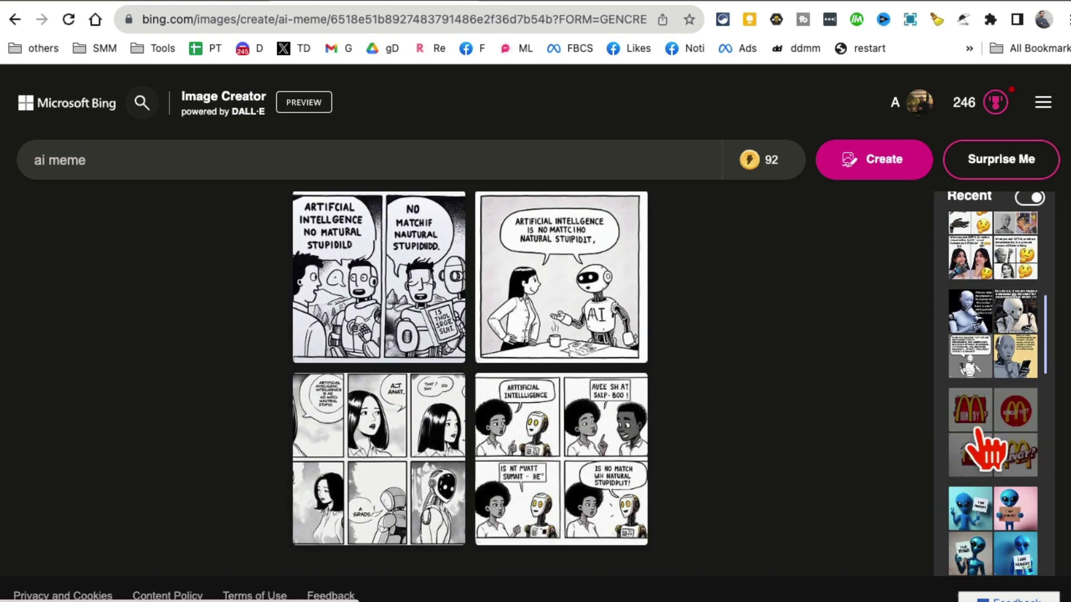
Open the McDonald's 'hungry yet' logo set and view the red HUNGRY YET? logo full size.
{"action": "left_click", "coordinate": [979, 432]}
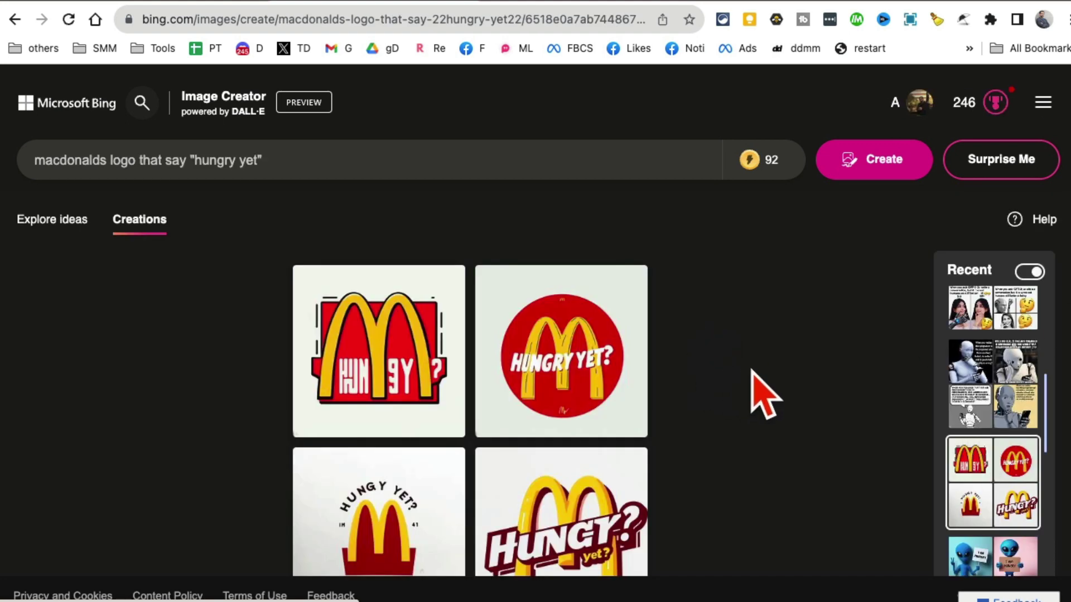
{"action": "scroll", "coordinate": [777, 395], "scroll_direction": "down", "scroll_amount": 1}
{"action": "scroll", "coordinate": [788, 397], "scroll_direction": "down", "scroll_amount": 1}
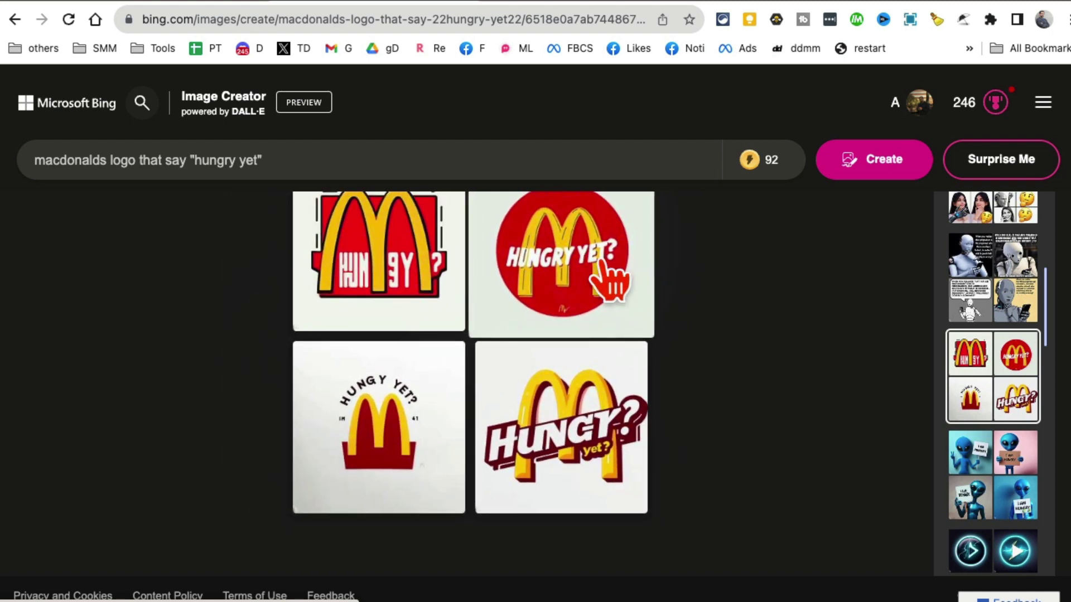
{"action": "left_click", "coordinate": [601, 261]}
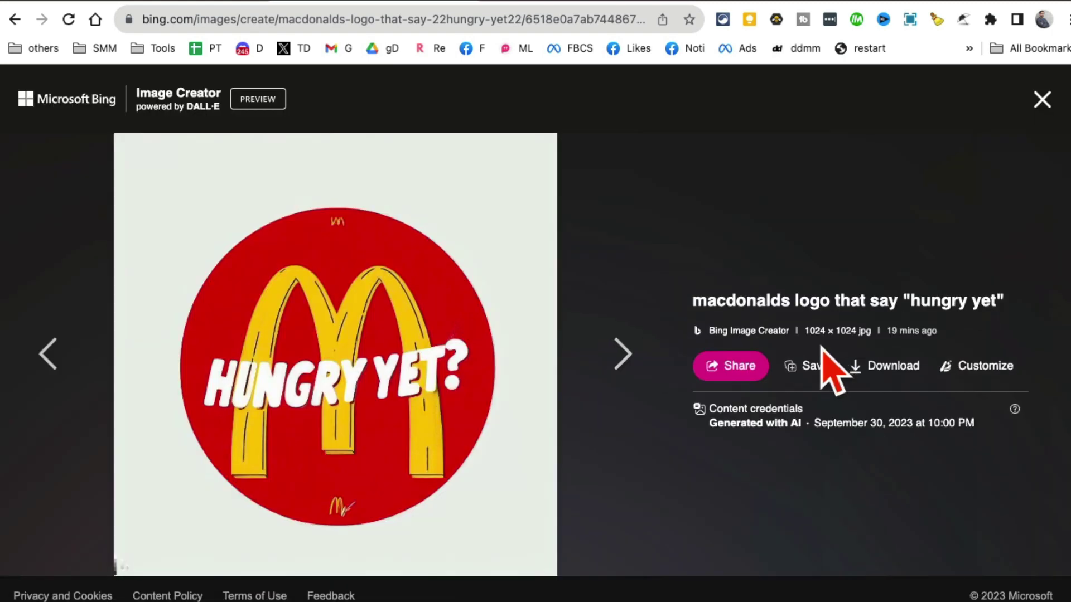
{"action": "left_click", "coordinate": [1042, 100]}
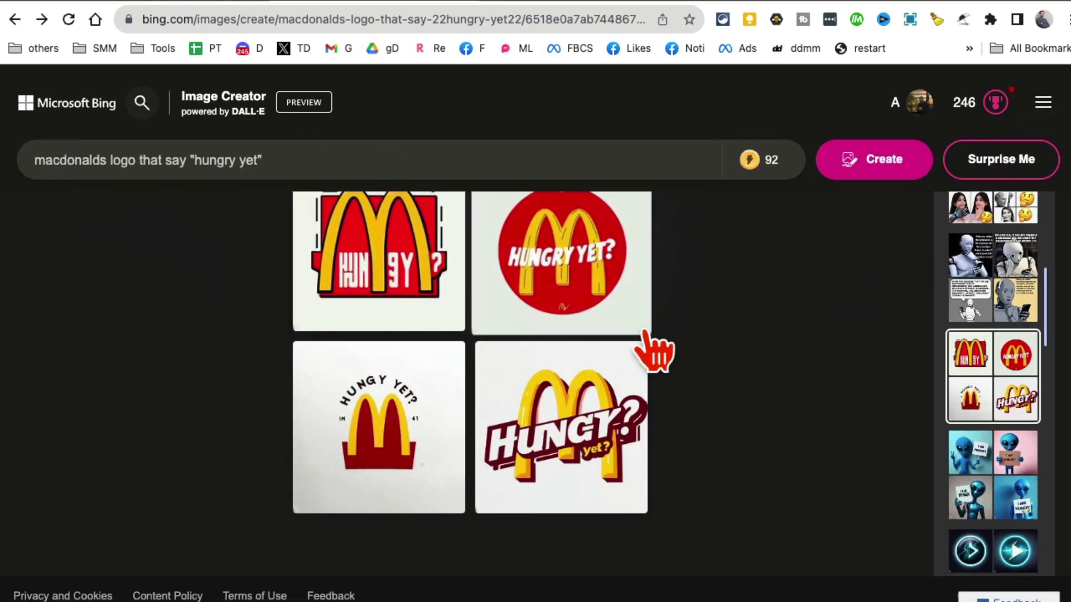
Browse the blue alien 'i am hungry' set, then open the social media marketing logos.
{"action": "scroll", "coordinate": [1016, 429], "scroll_direction": "down", "scroll_amount": 1}
{"action": "left_click", "coordinate": [994, 433]}
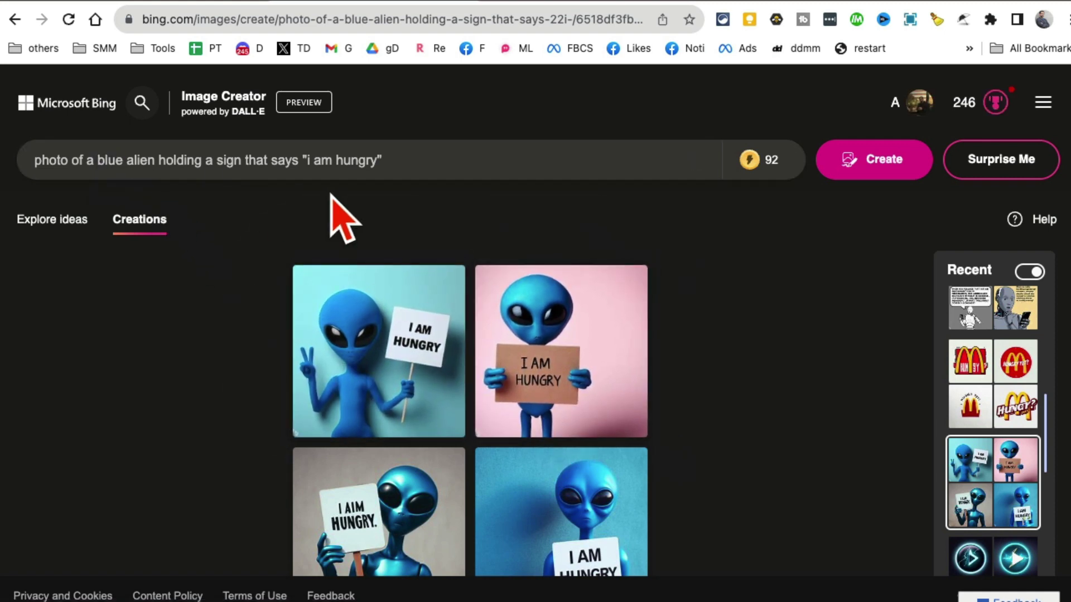
{"action": "scroll", "coordinate": [746, 350], "scroll_direction": "down", "scroll_amount": 1}
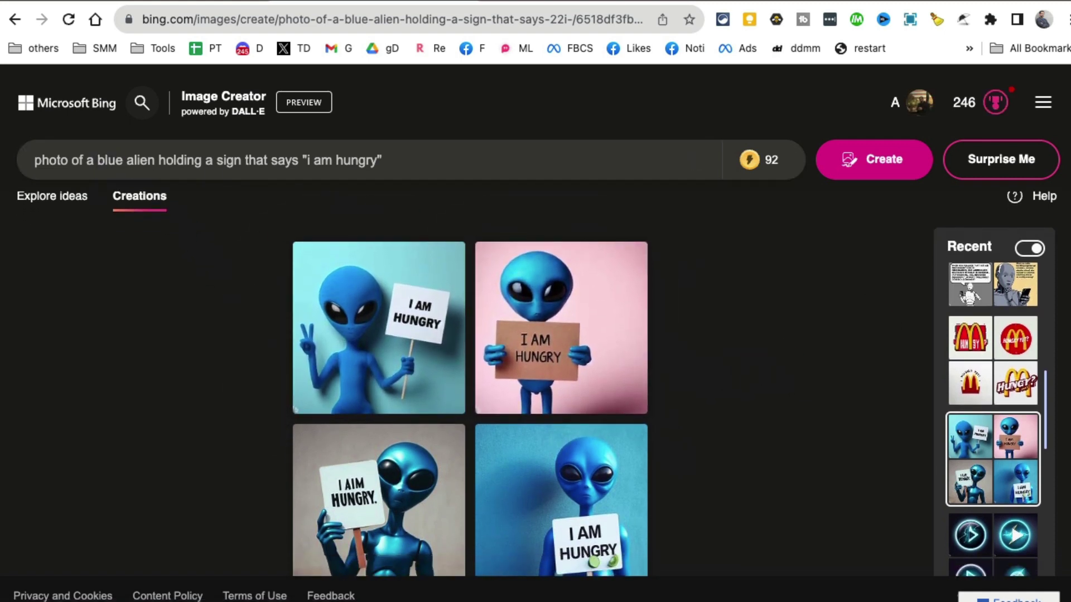
{"action": "scroll", "coordinate": [1009, 441], "scroll_direction": "up", "scroll_amount": 2}
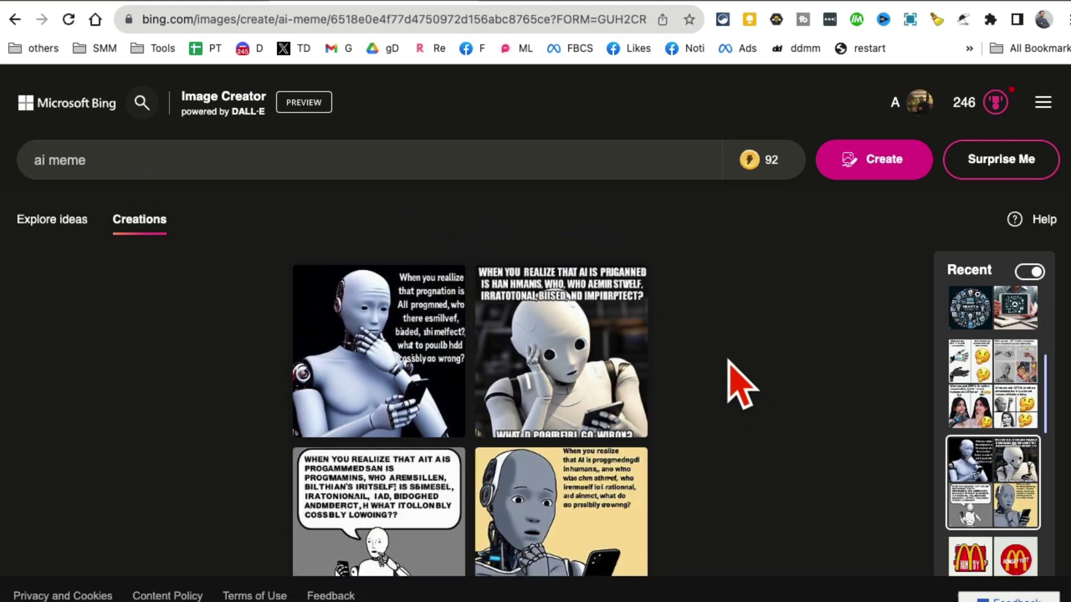
{"action": "scroll", "coordinate": [987, 402], "scroll_direction": "up", "scroll_amount": 3}
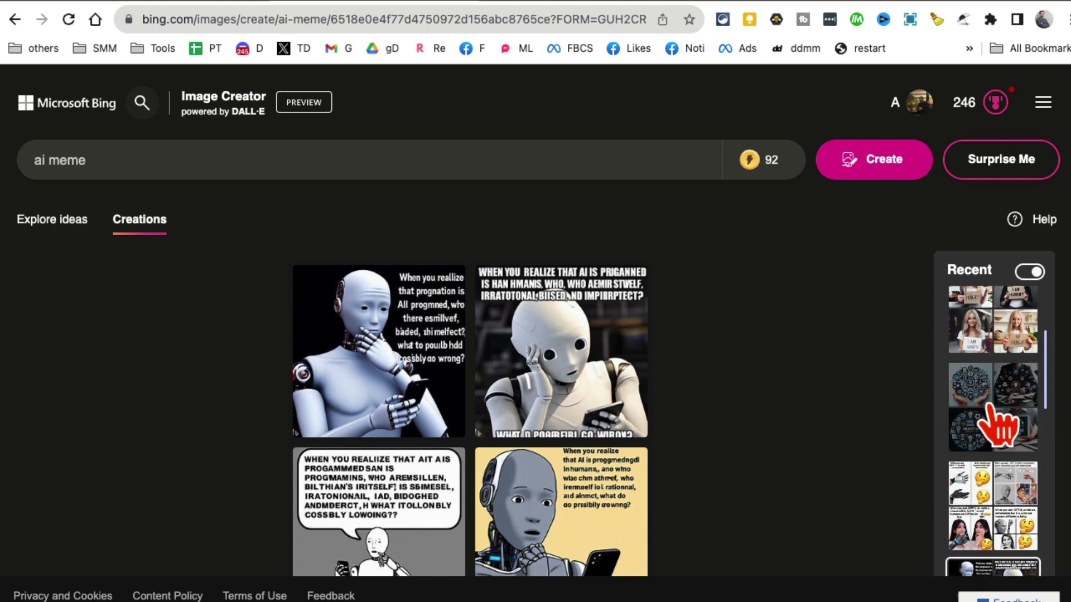
{"action": "left_click", "coordinate": [1000, 394]}
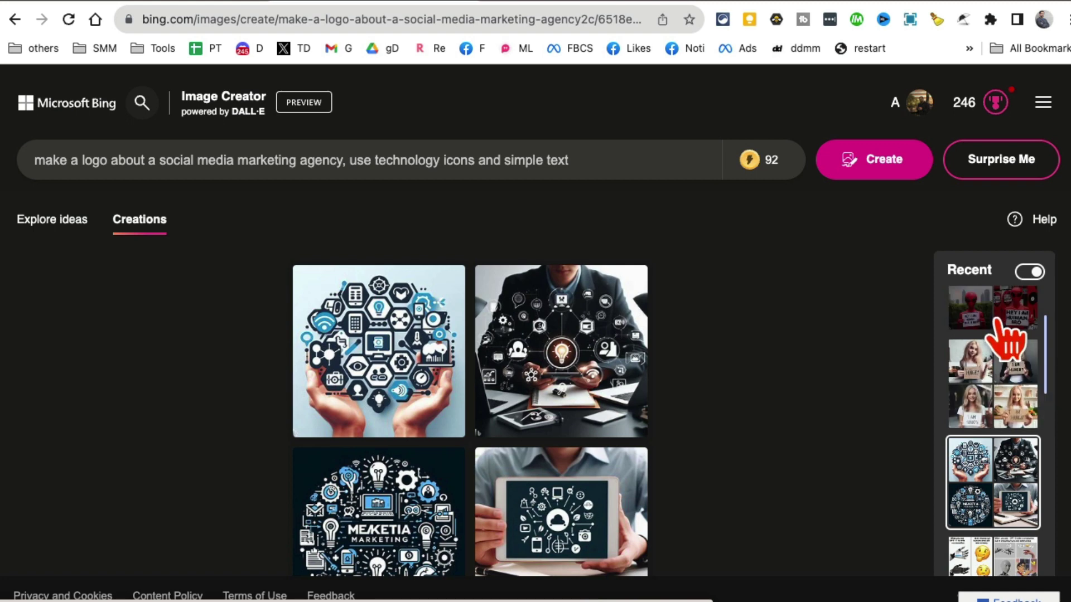
Reopen the red alien 'hey i am human bro' set from the Recent sidebar.
{"action": "left_click", "coordinate": [994, 322]}
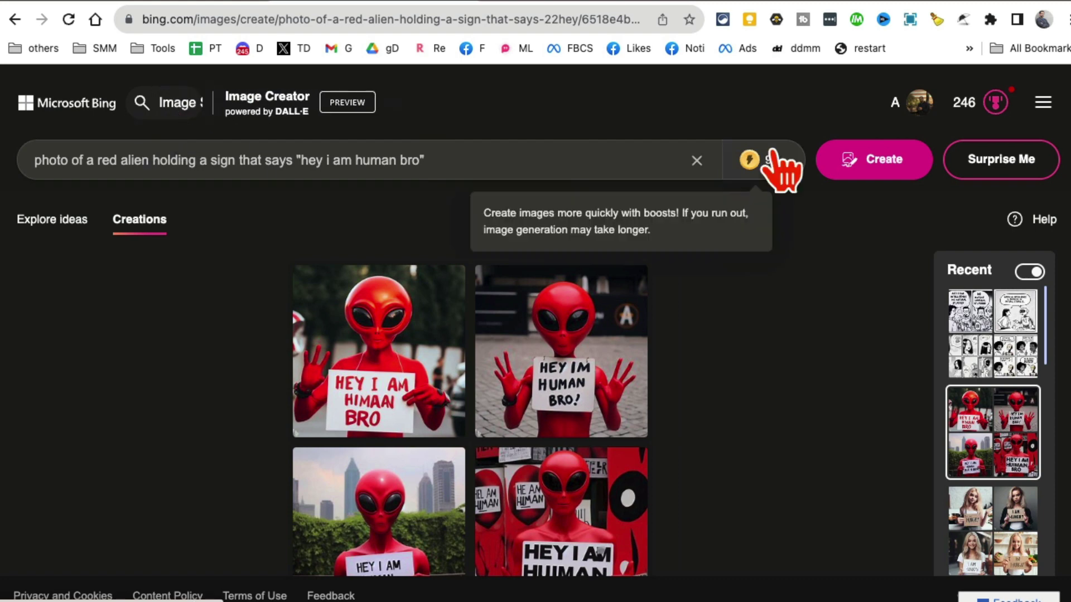